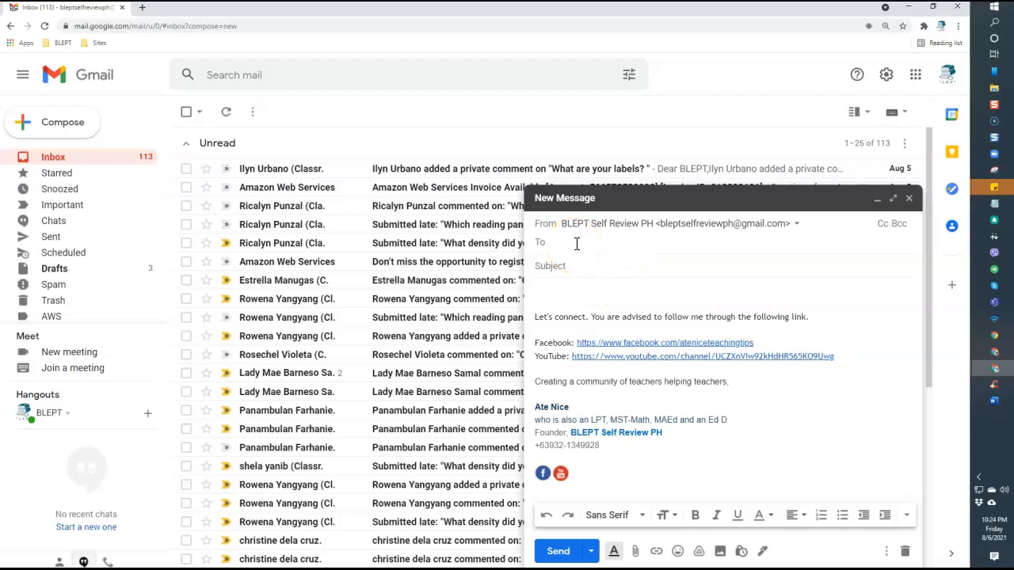
Put the caret at the top of the message body and hide the formatting toolbar
click(584, 260)
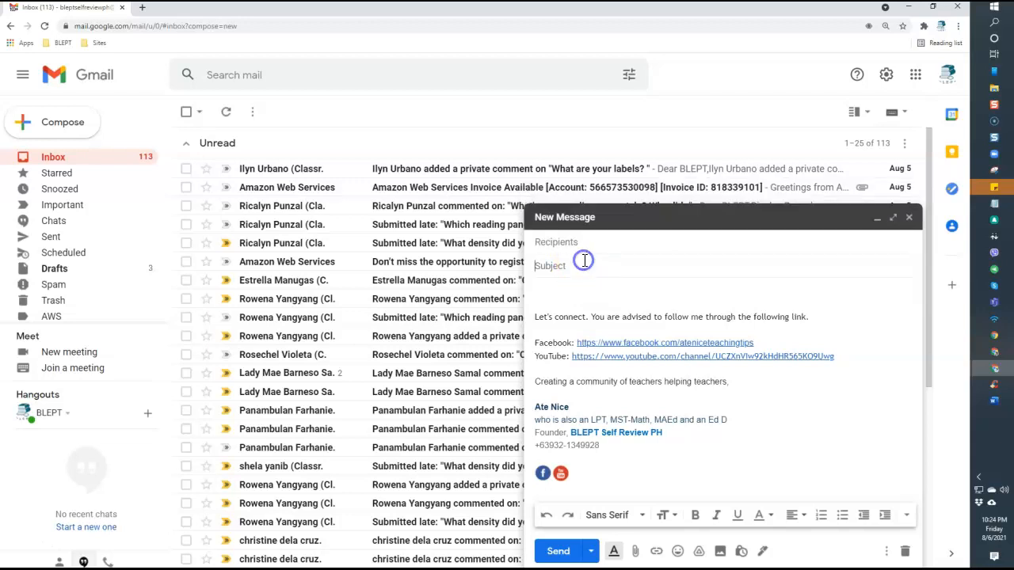
click(572, 295)
click(576, 294)
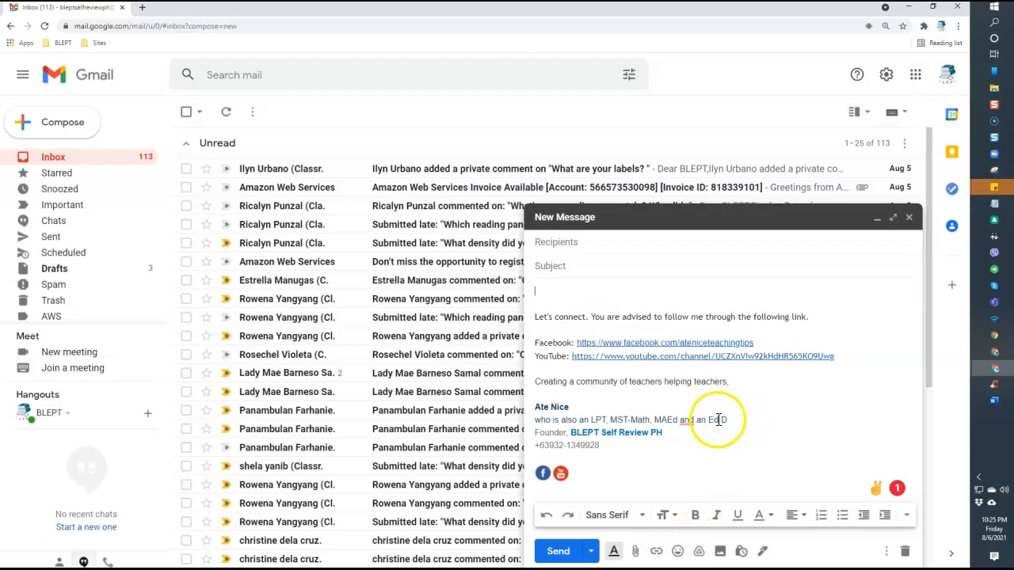
click(615, 555)
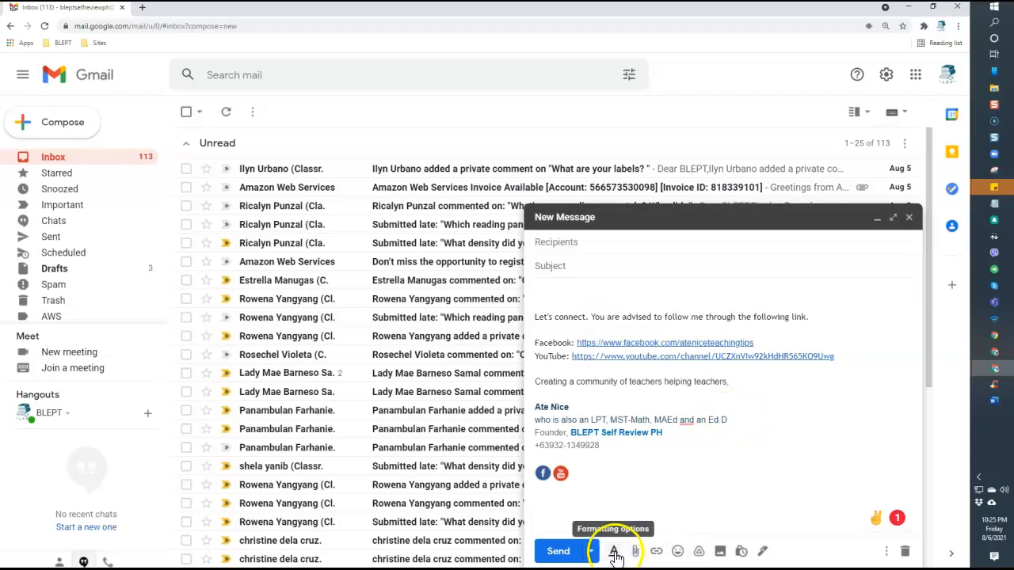
Restore the formatting toolbar and start the body with the word 'Nice'
click(615, 555)
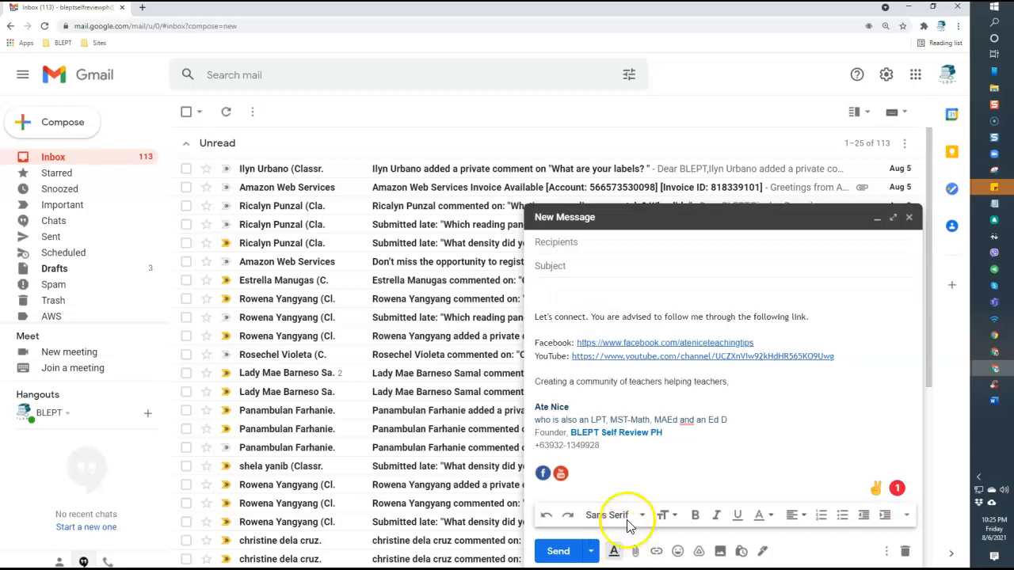
click(547, 521)
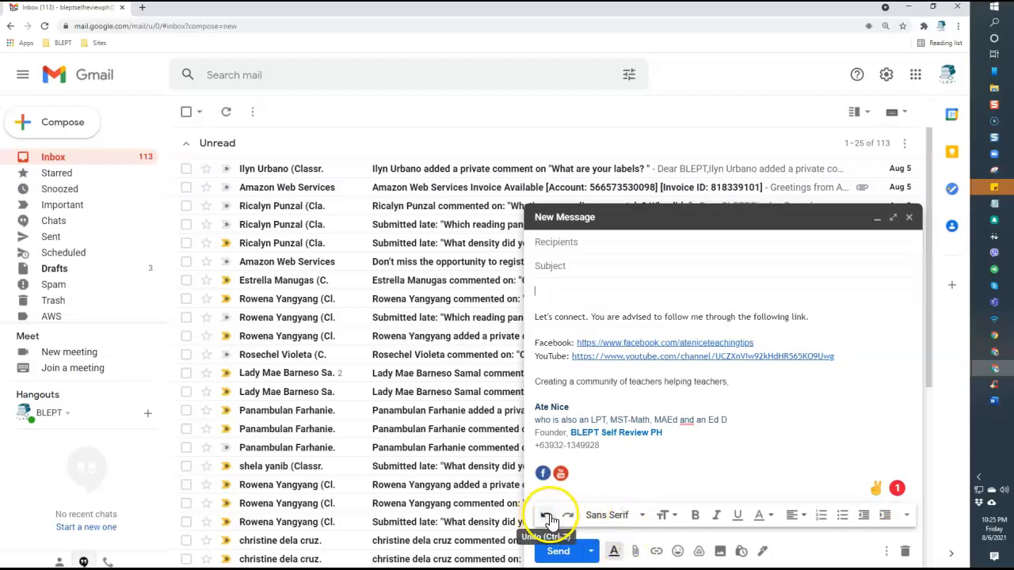
click(613, 521)
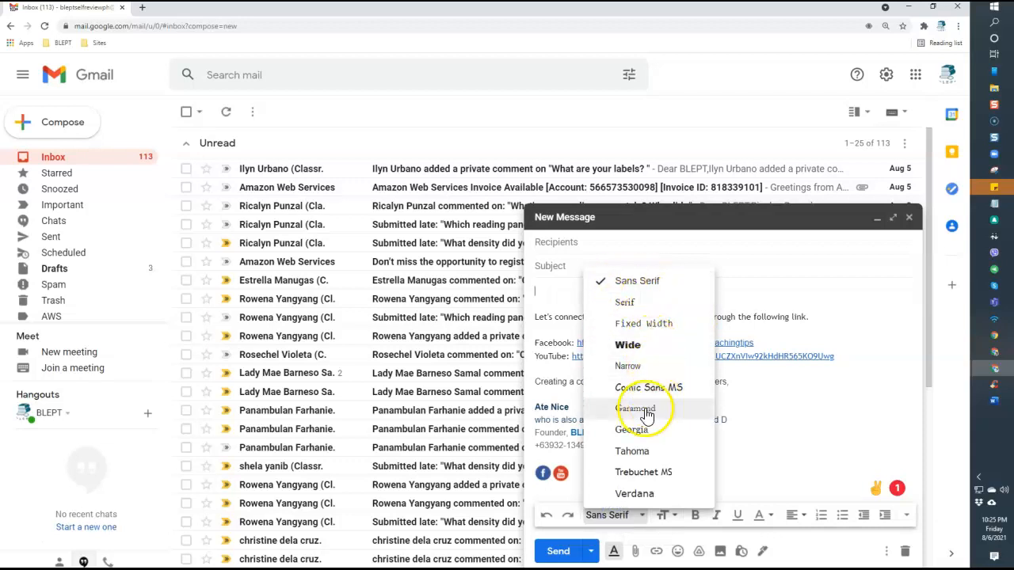
click(643, 472)
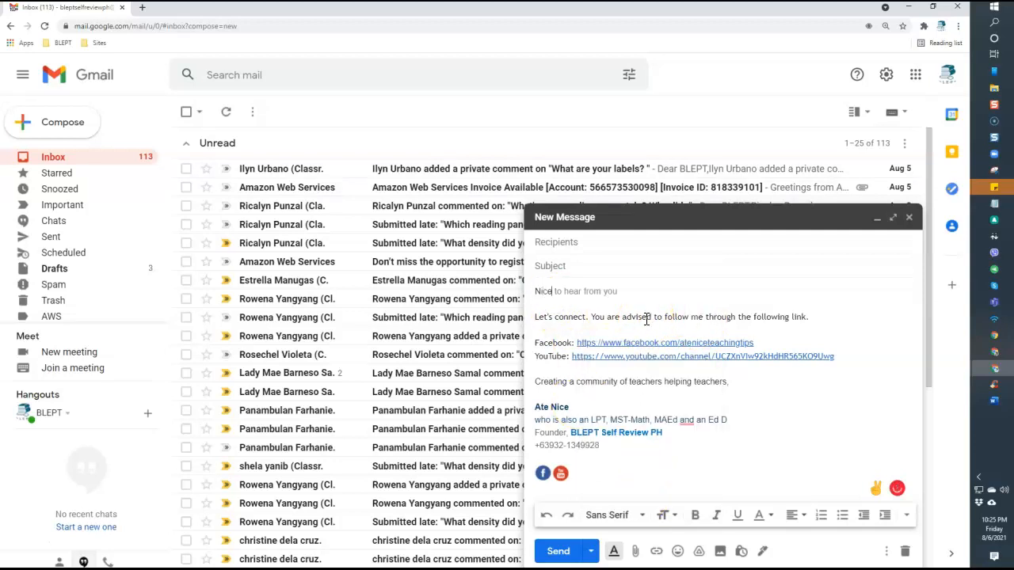
Add three more 'Nice' lines below the first one
key(Return)
text(Nice)
key(Return)
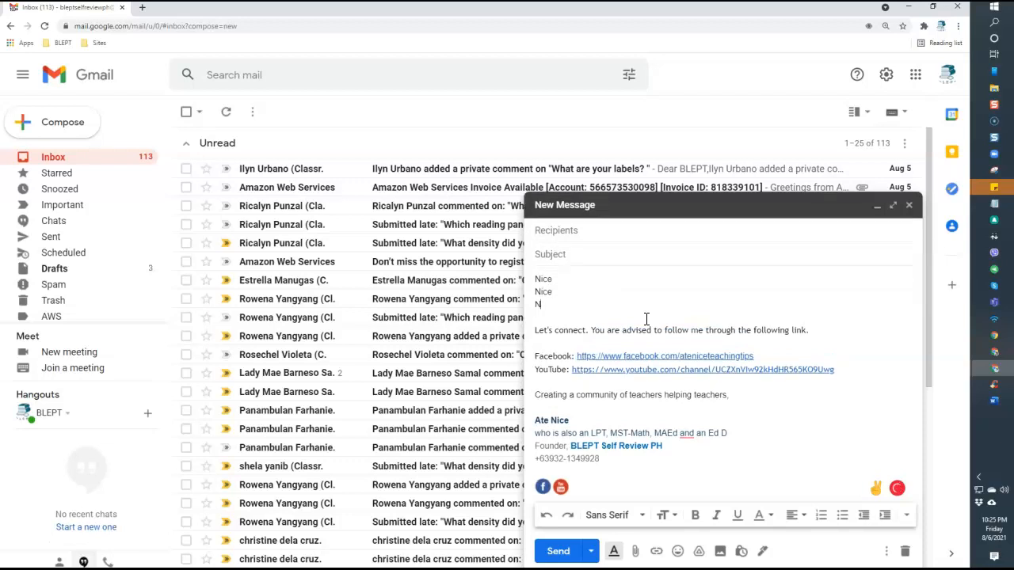
text(Nice)
key(Return)
text(Ni)
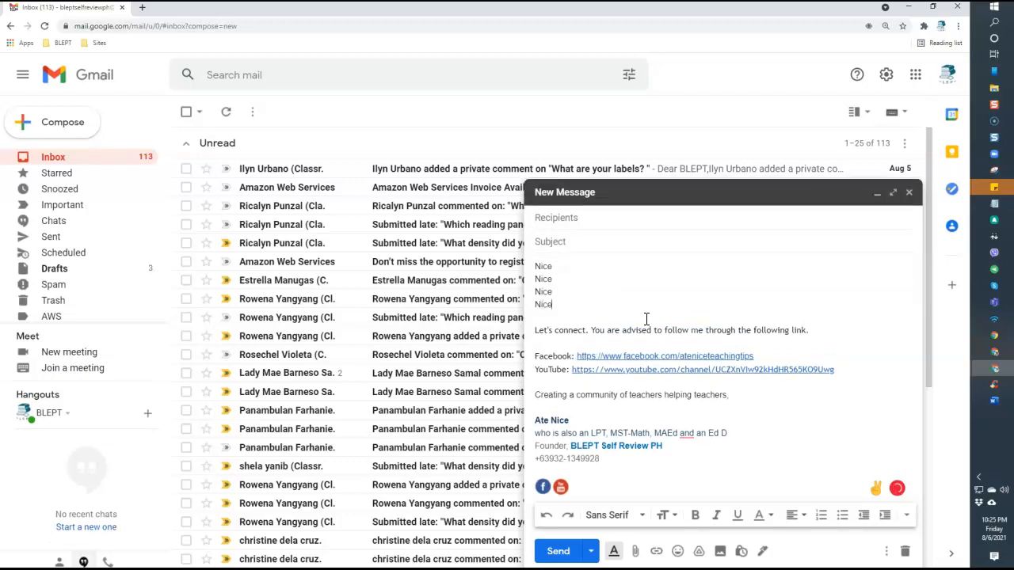
Set the first three Nice lines to Wide, Comic Sans MS and Tahoma fonts
click(541, 268)
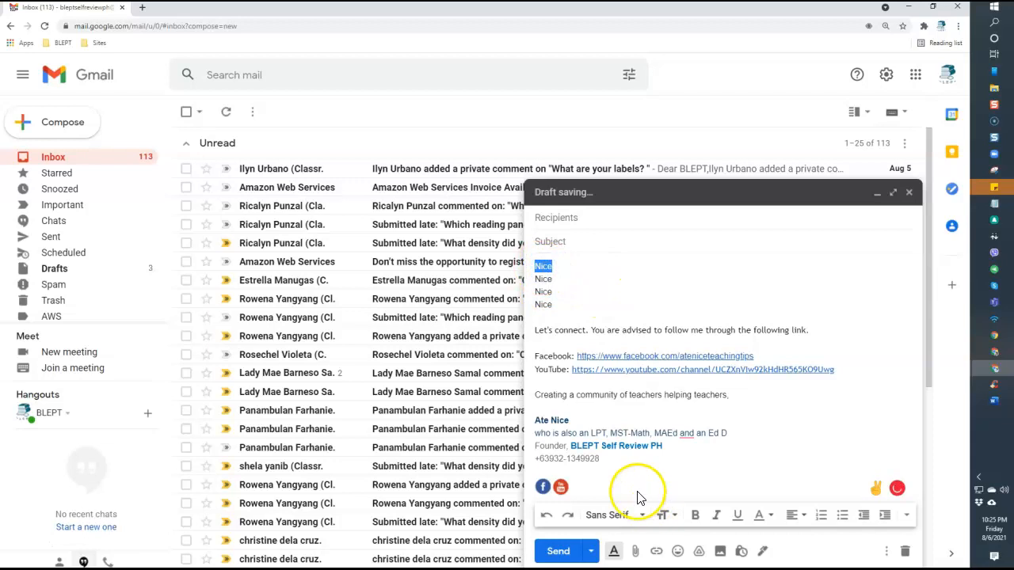
click(615, 515)
click(631, 344)
double_click(544, 279)
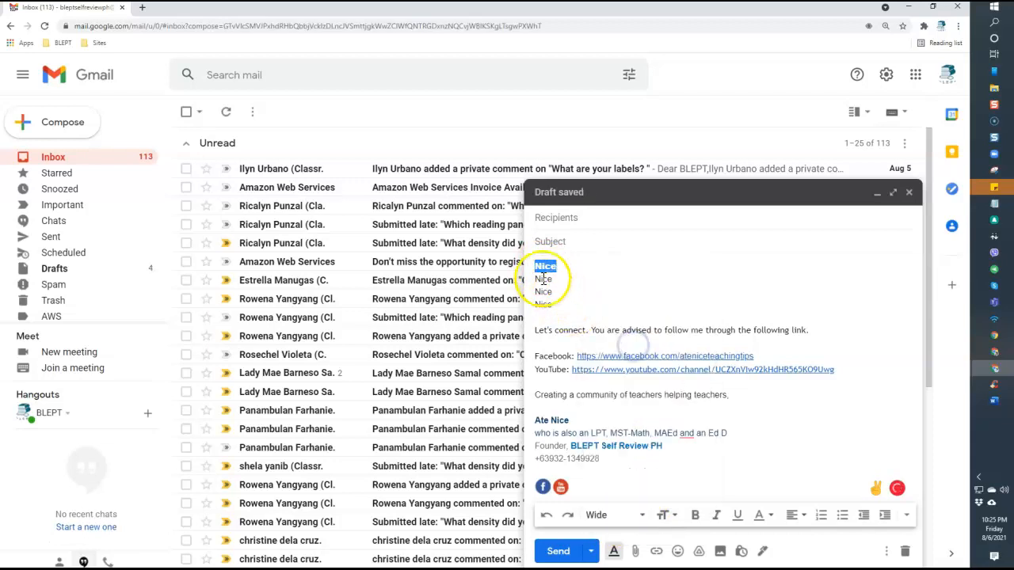
click(610, 515)
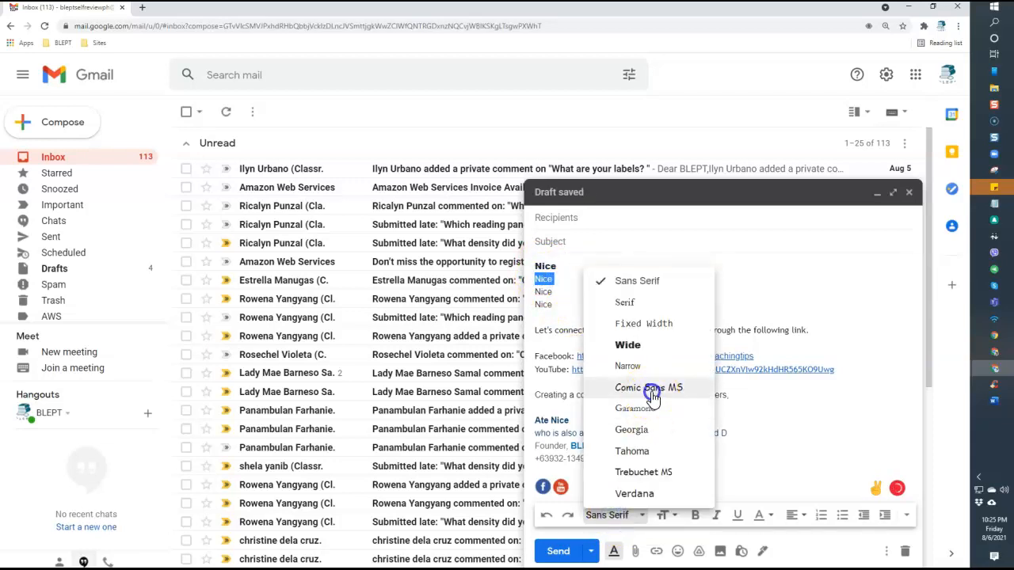
click(648, 389)
double_click(544, 292)
click(620, 516)
click(628, 449)
Delete the signature block with its Facebook and YouTube links
double_click(543, 304)
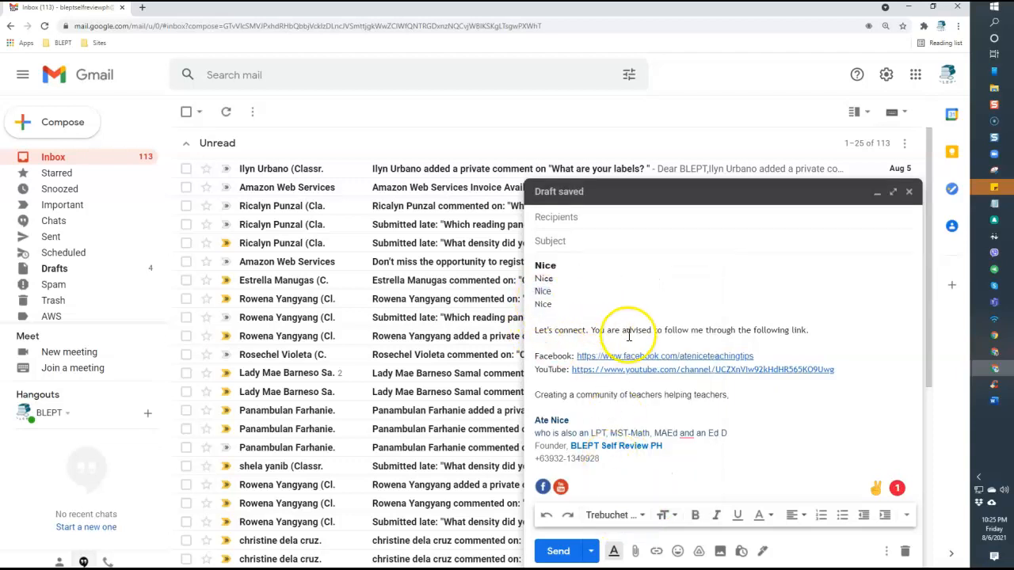
mouse_move(589, 489)
mouse_down()
mouse_move(539, 398)
mouse_move(527, 331)
mouse_up()
key(Delete)
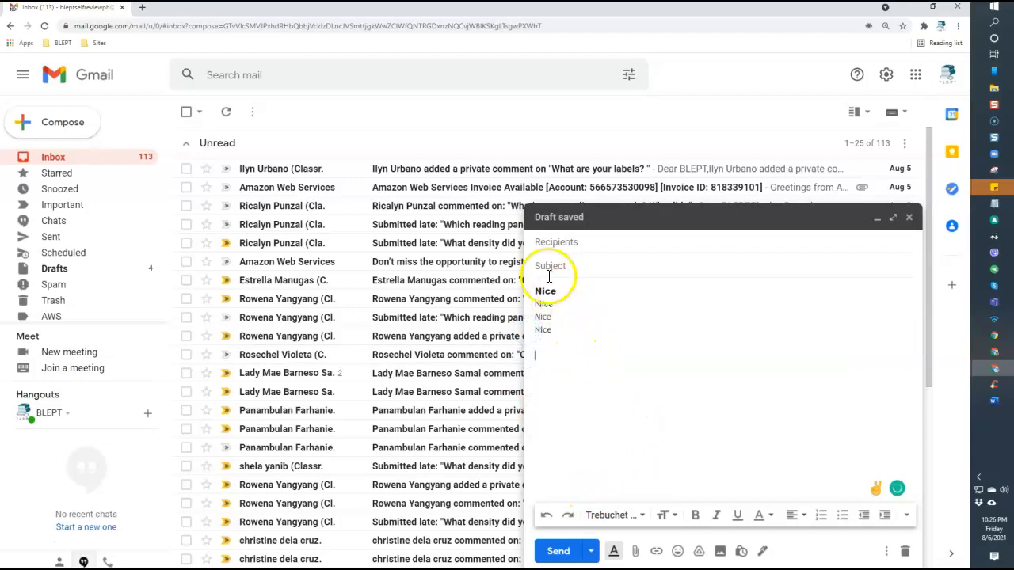
Set the first Nice line to Small text size
click(664, 517)
double_click(545, 291)
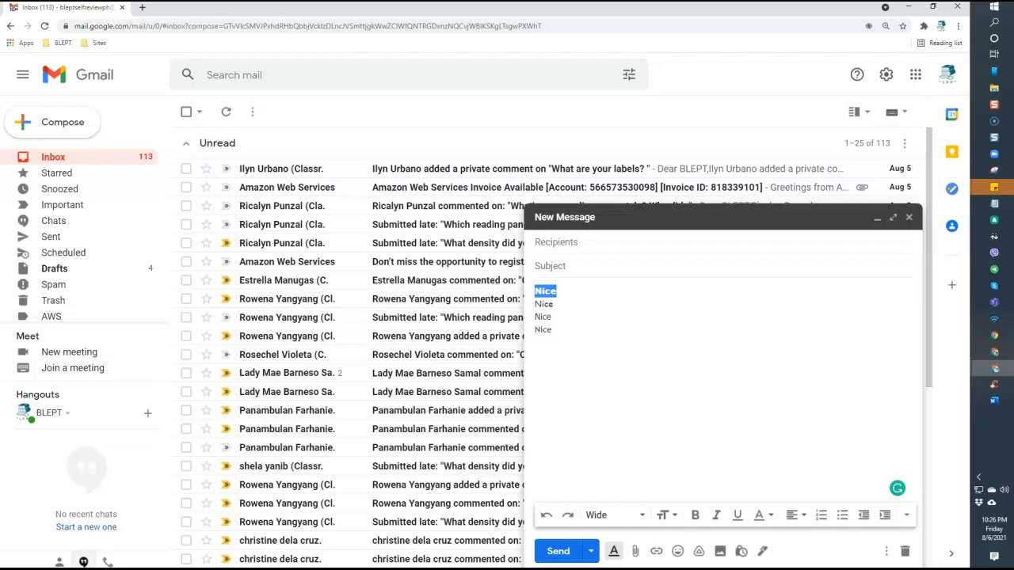
click(606, 348)
double_click(544, 291)
click(663, 515)
click(702, 434)
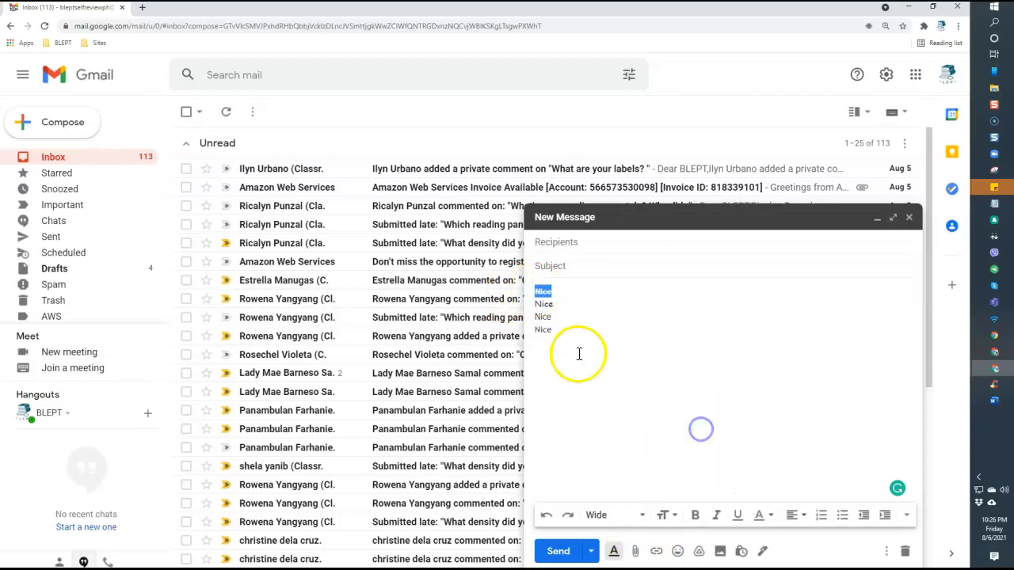
Make the third Nice line Large and the fourth Huge
double_click(546, 304)
double_click(543, 317)
click(663, 515)
click(704, 466)
double_click(544, 334)
click(664, 515)
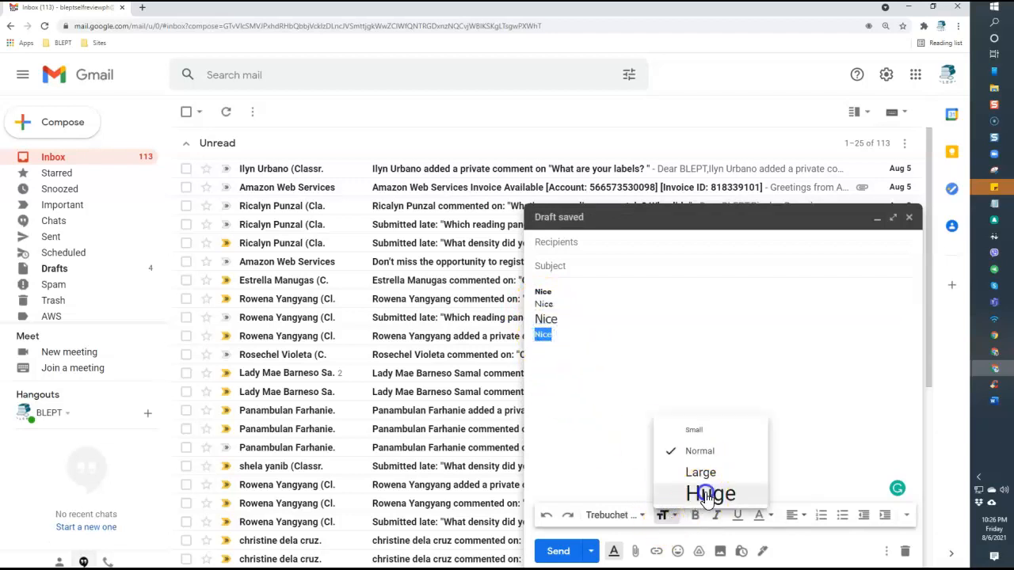
click(704, 493)
click(638, 435)
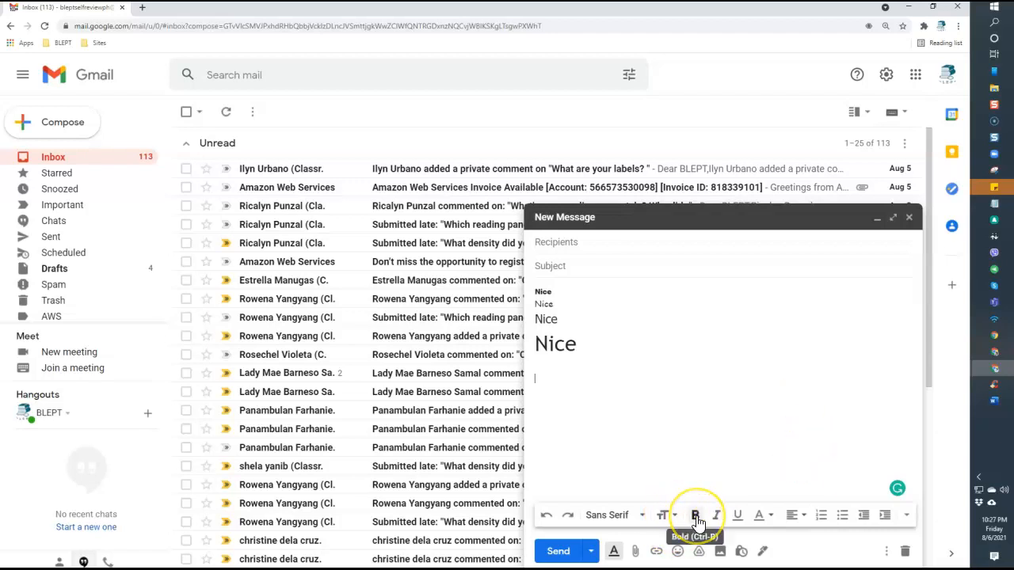
Bold the first Nice, italicise the second and underline the third with Ctrl+U
click(738, 517)
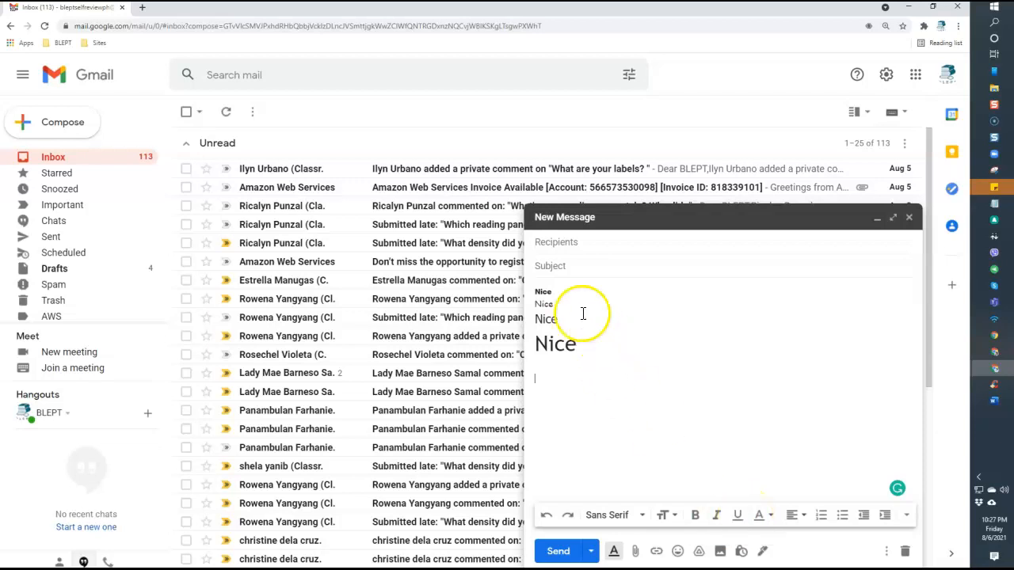
drag(554, 294, 542, 295)
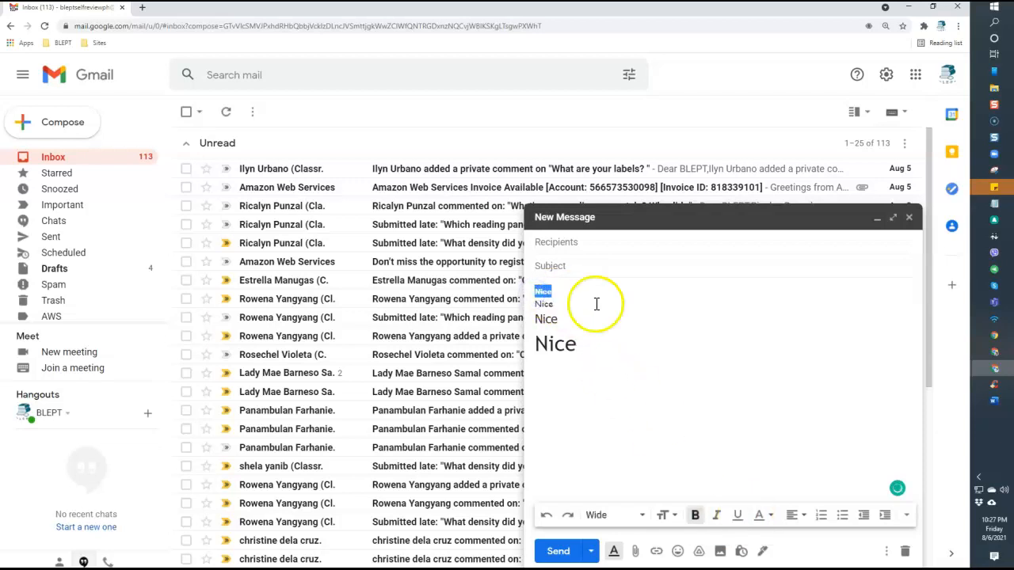
click(699, 518)
drag(557, 302, 527, 307)
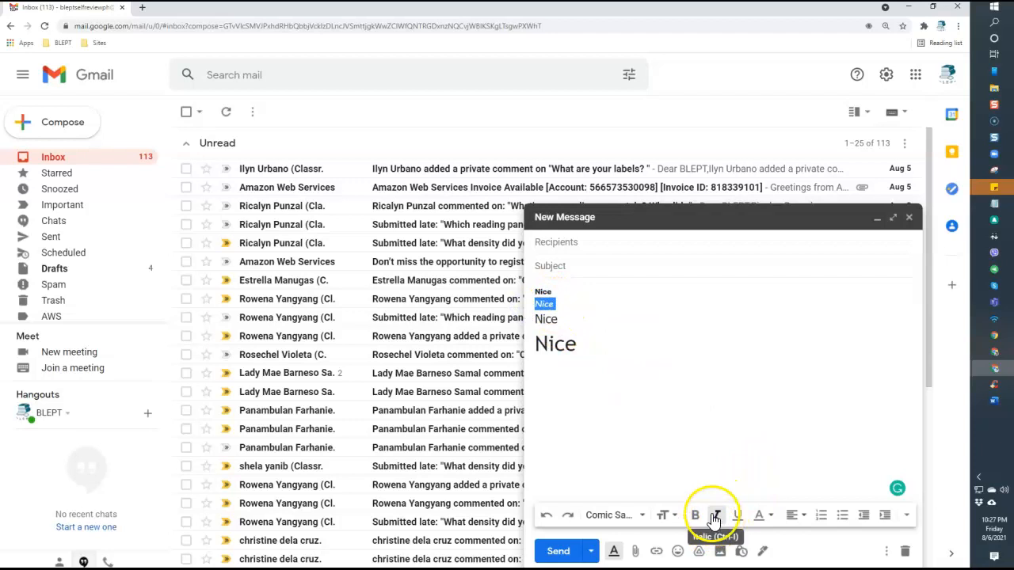
drag(566, 330, 524, 325)
key(ctrl+u)
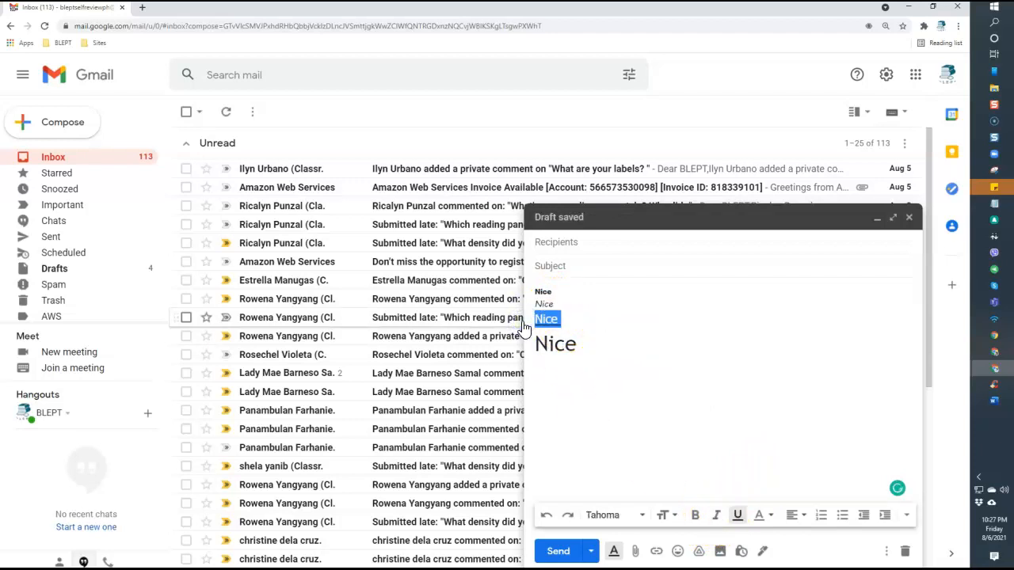
click(690, 356)
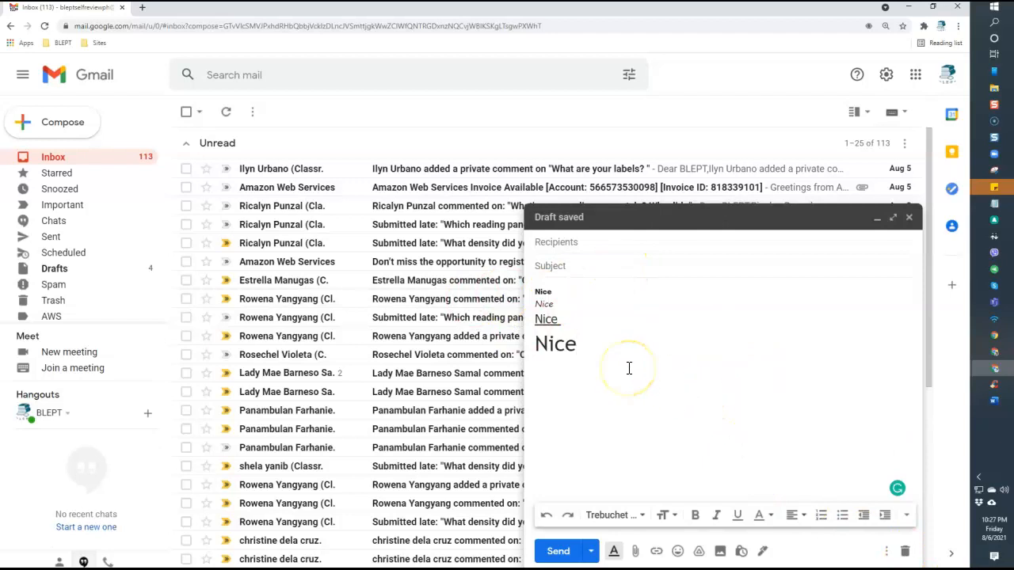
Give the huge fourth Nice a yellow background and purple text colour
click(772, 517)
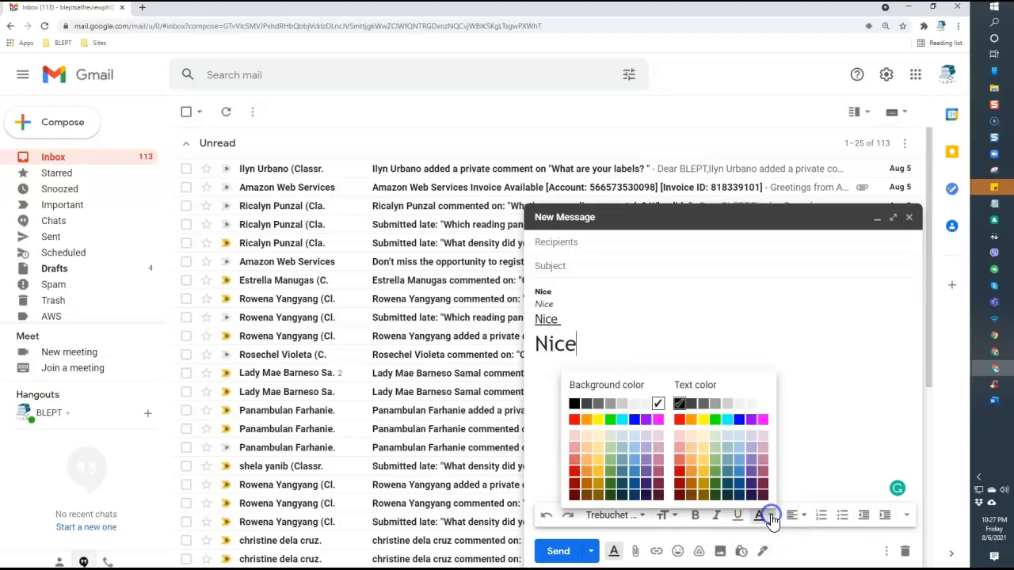
double_click(551, 344)
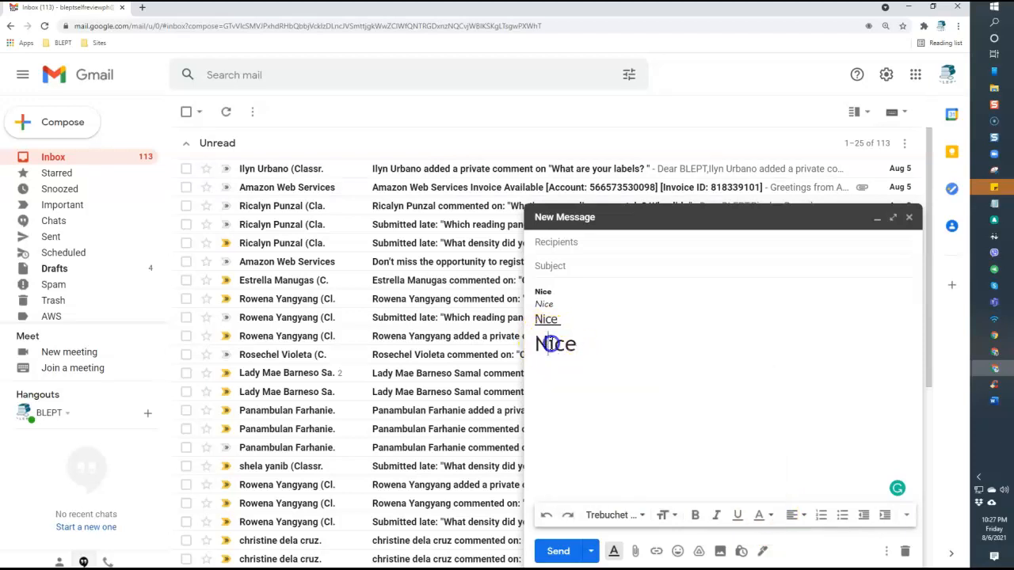
click(770, 517)
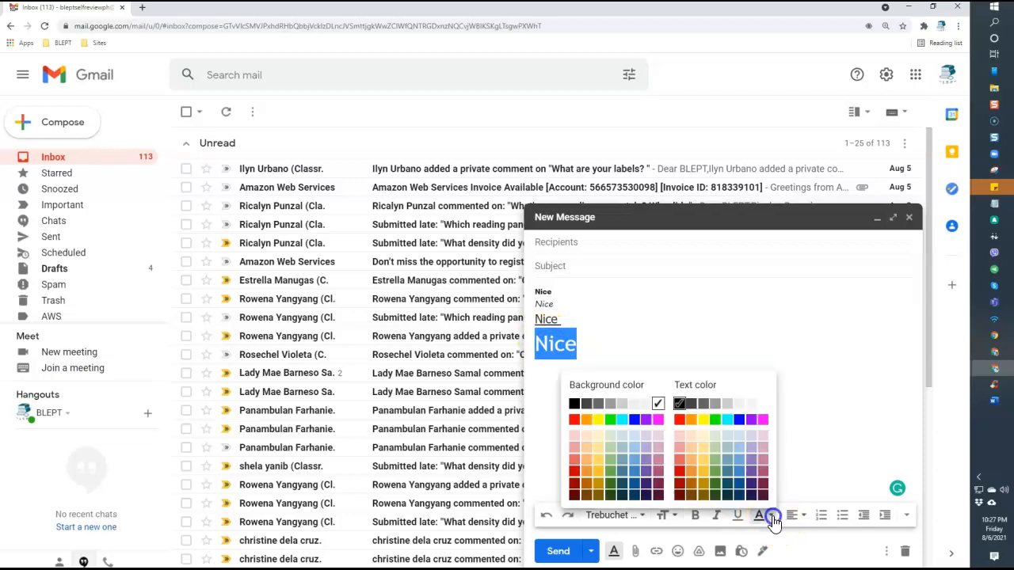
click(602, 428)
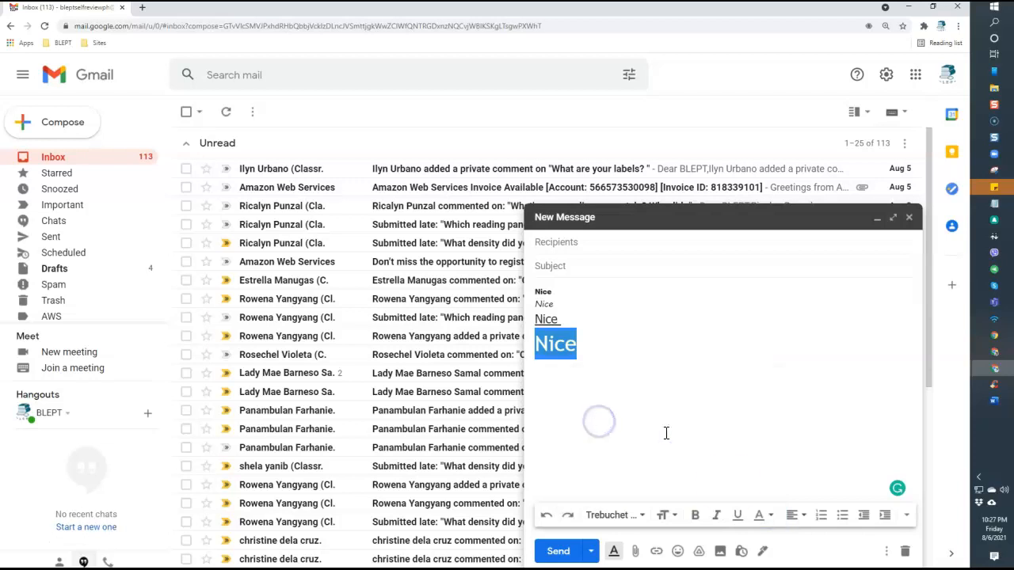
click(770, 517)
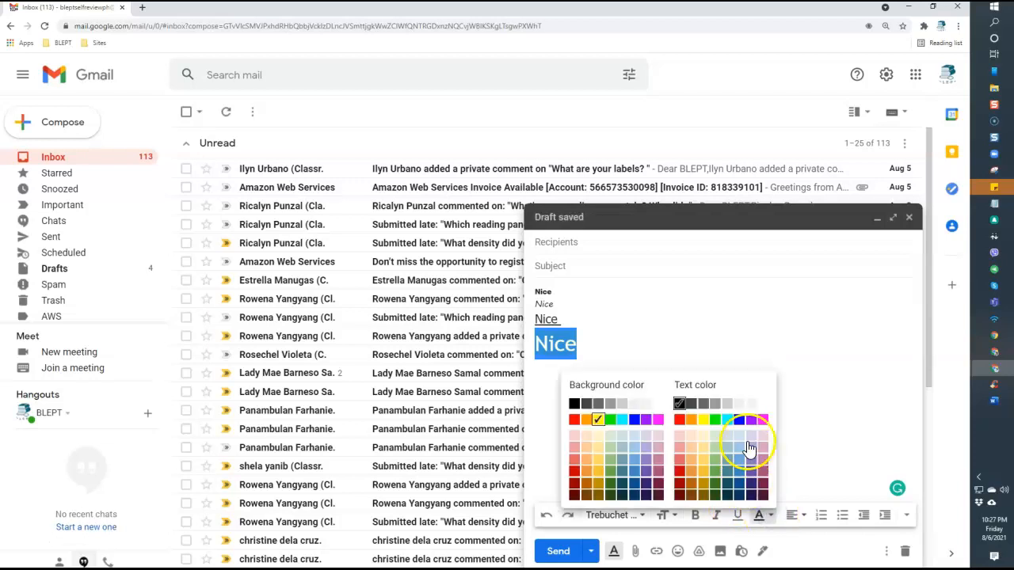
click(753, 421)
click(646, 373)
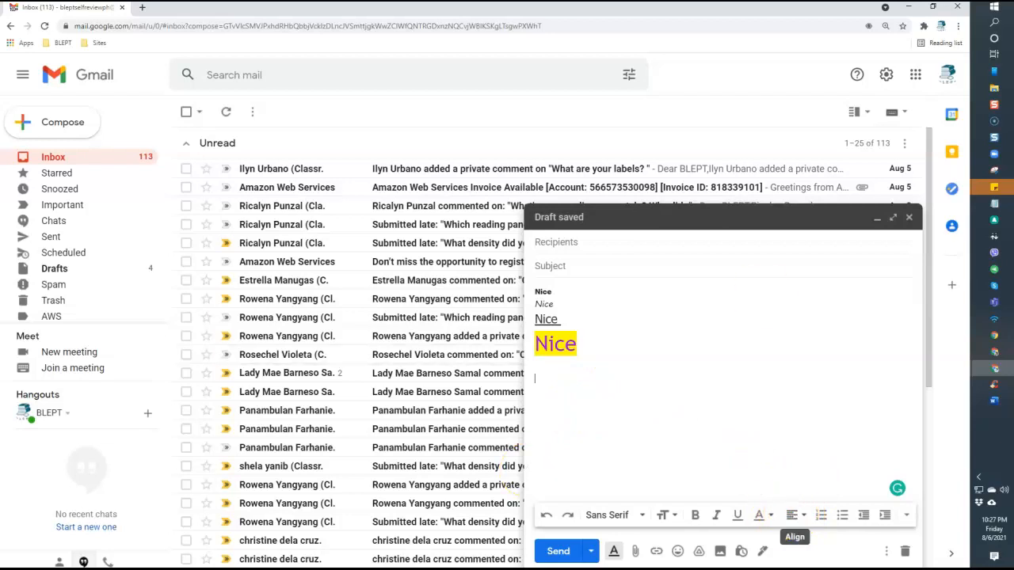
Paste the credentials text, right-align the bold Nice and centre the italic Nice
key(ctrl+v)
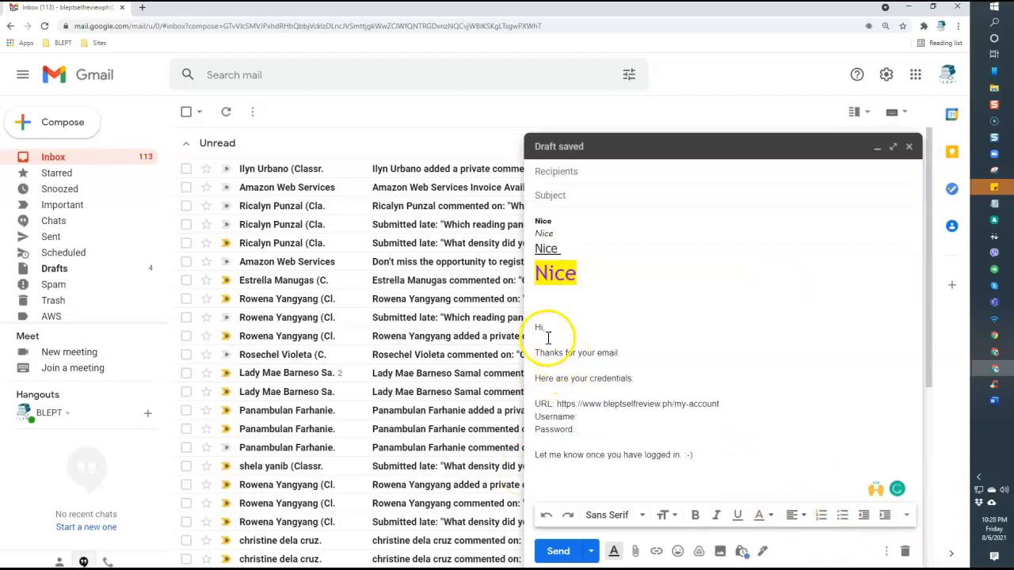
click(543, 222)
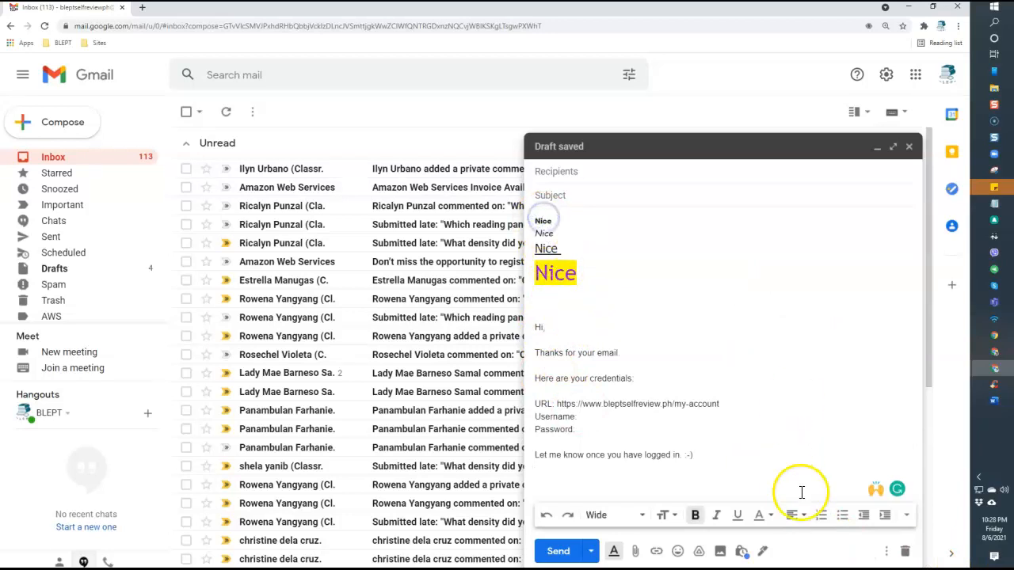
click(804, 523)
click(797, 505)
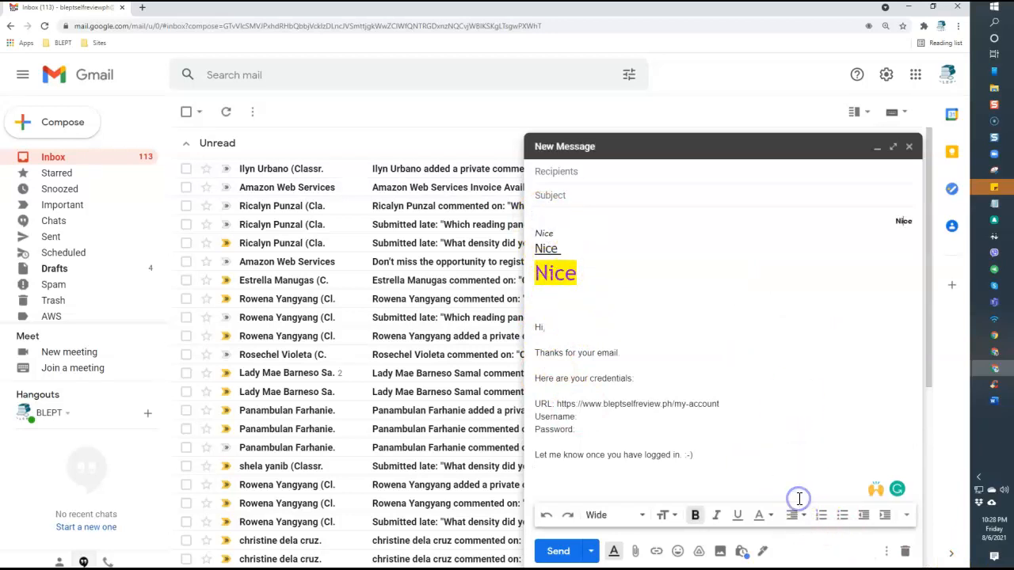
click(544, 233)
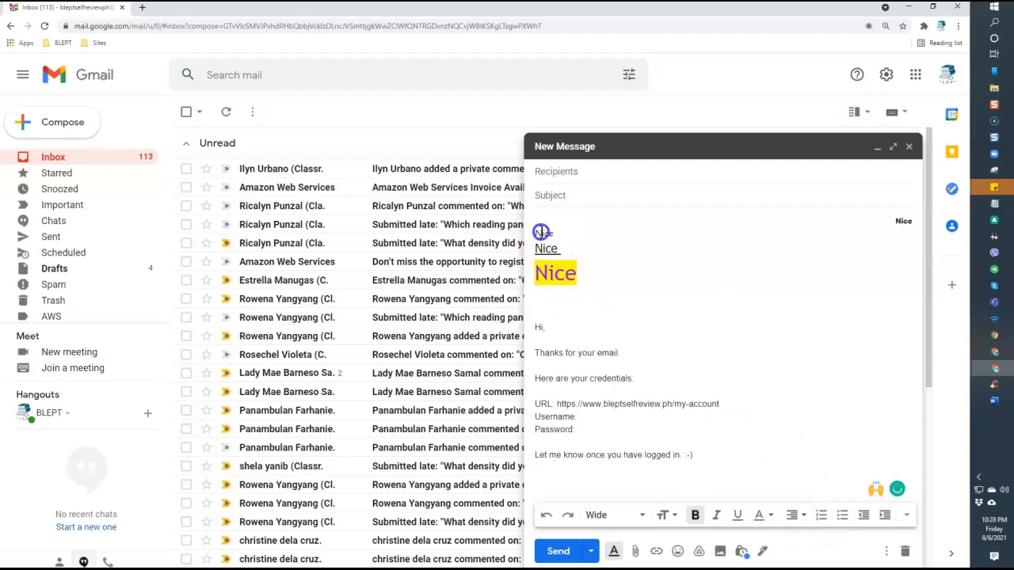
click(792, 515)
click(795, 480)
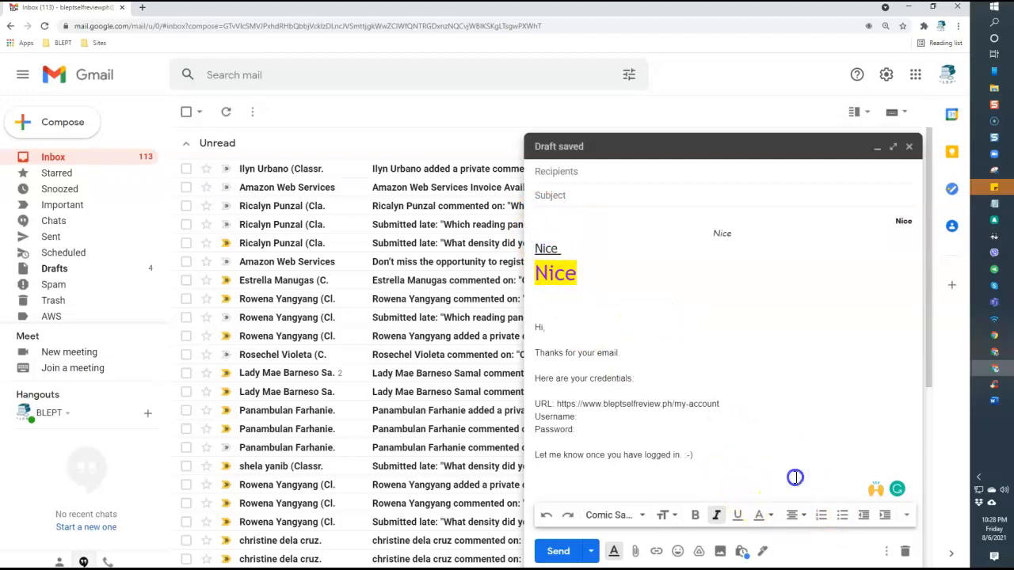
Select all four Nice lines together
click(545, 248)
double_click(546, 249)
click(679, 278)
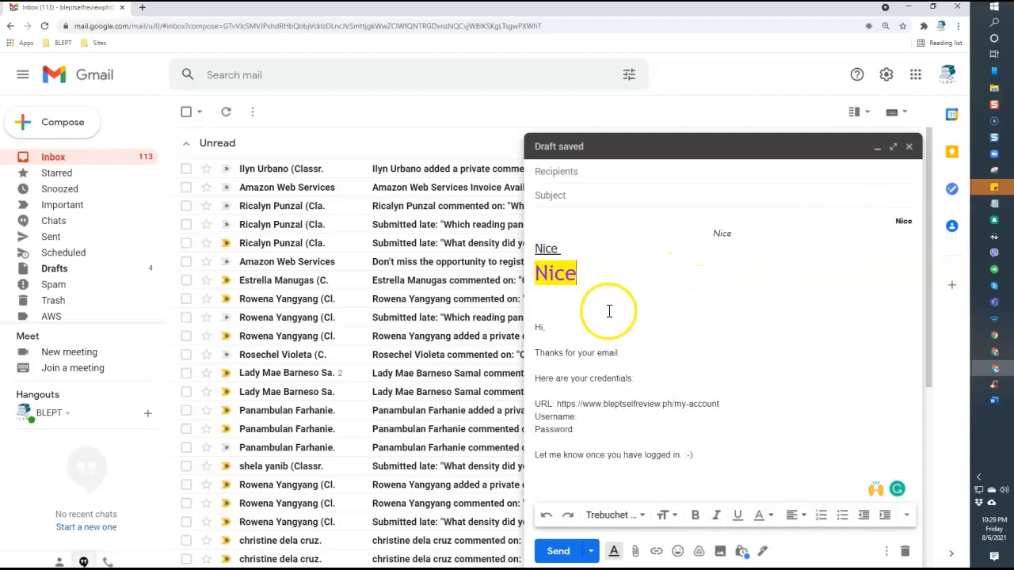
drag(606, 276, 541, 216)
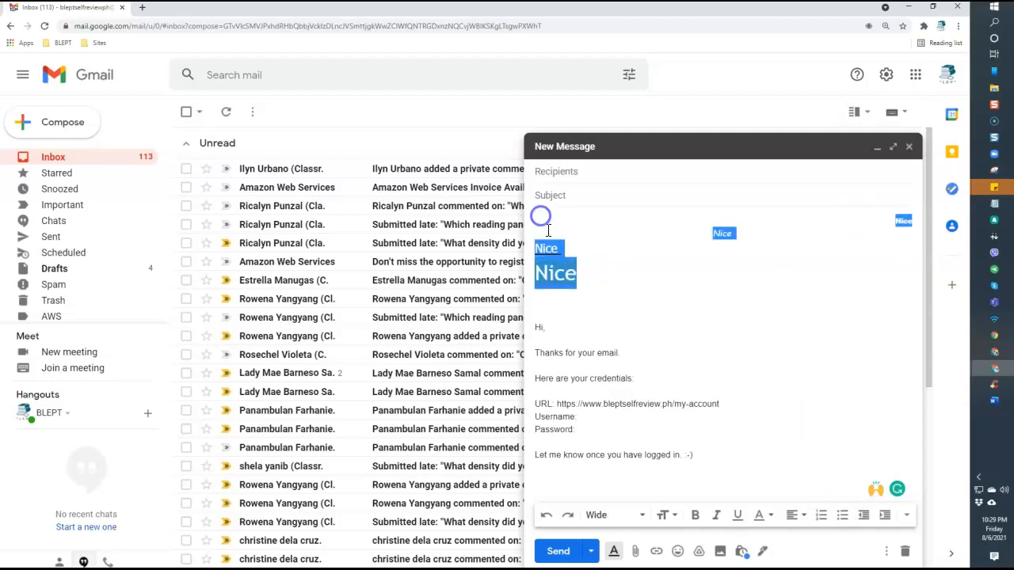
Turn the Nice lines into a numbered list, then bullets, then plain lines again
click(821, 516)
click(666, 285)
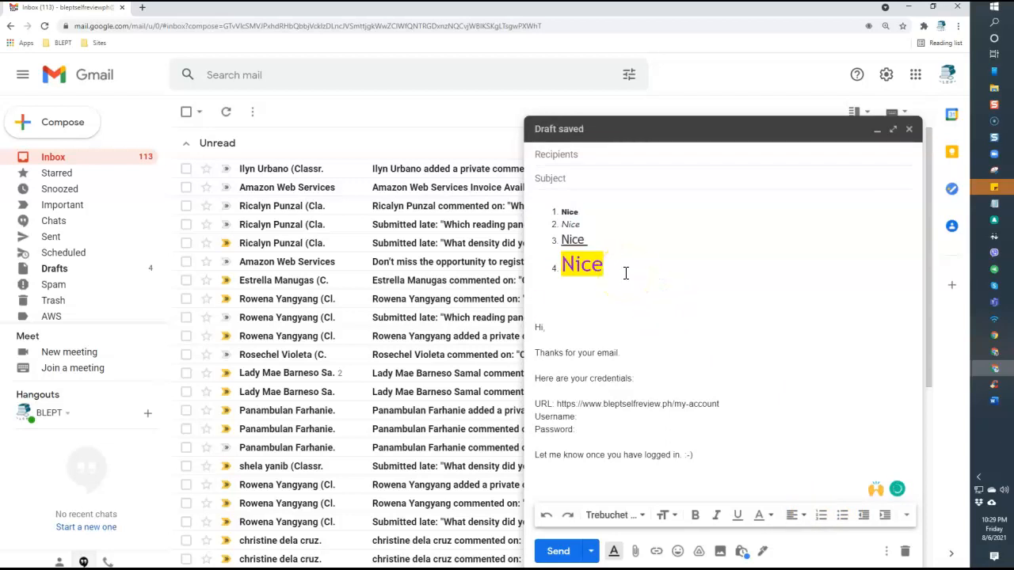
drag(586, 235, 557, 214)
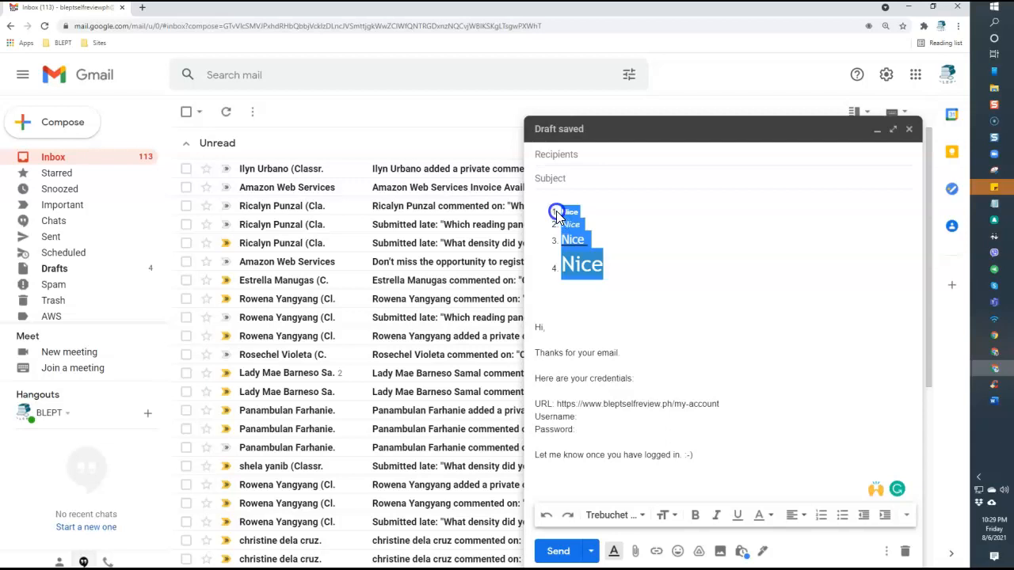
click(846, 519)
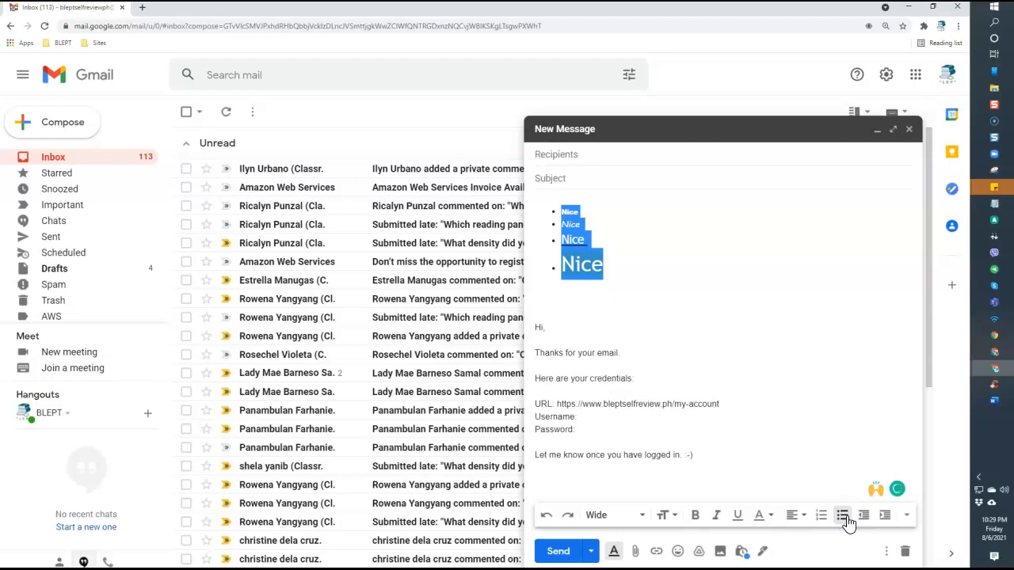
click(578, 308)
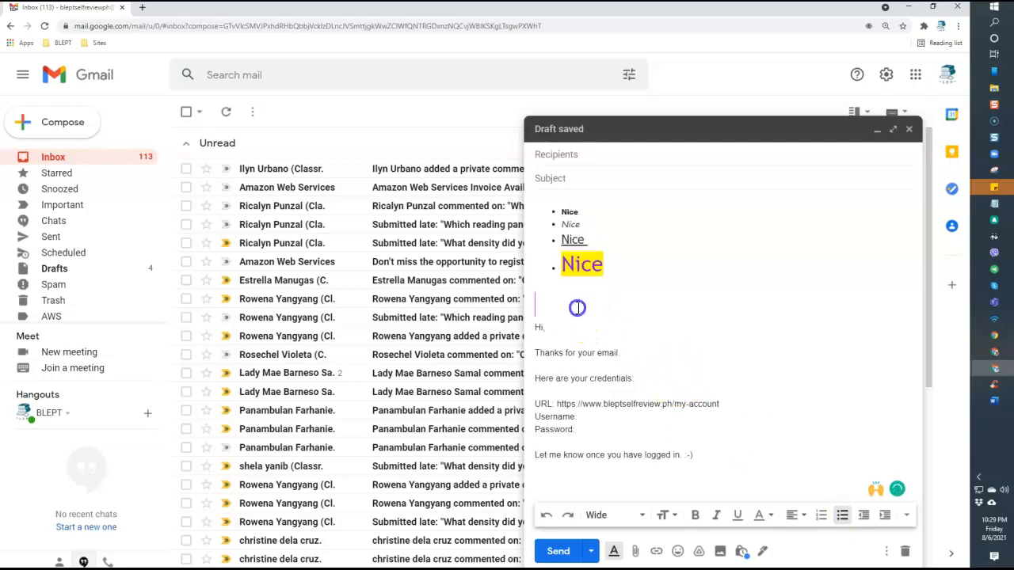
drag(578, 308, 552, 209)
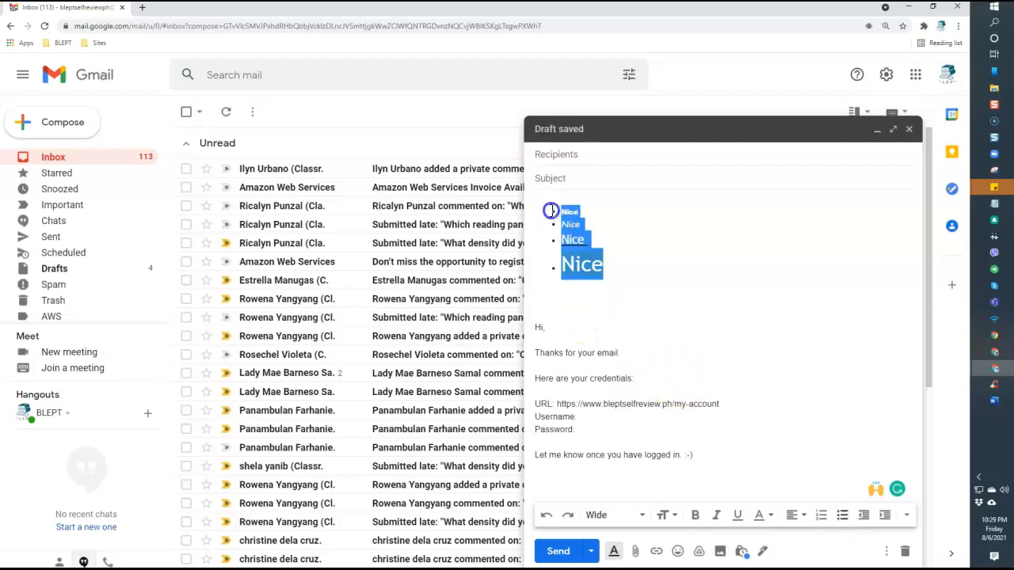
click(864, 519)
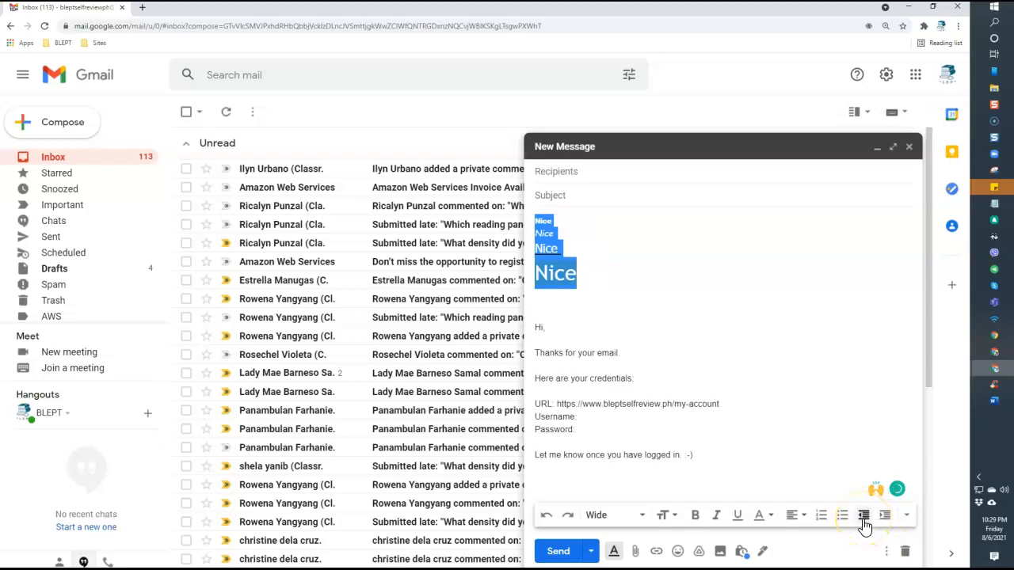
drag(592, 274, 523, 221)
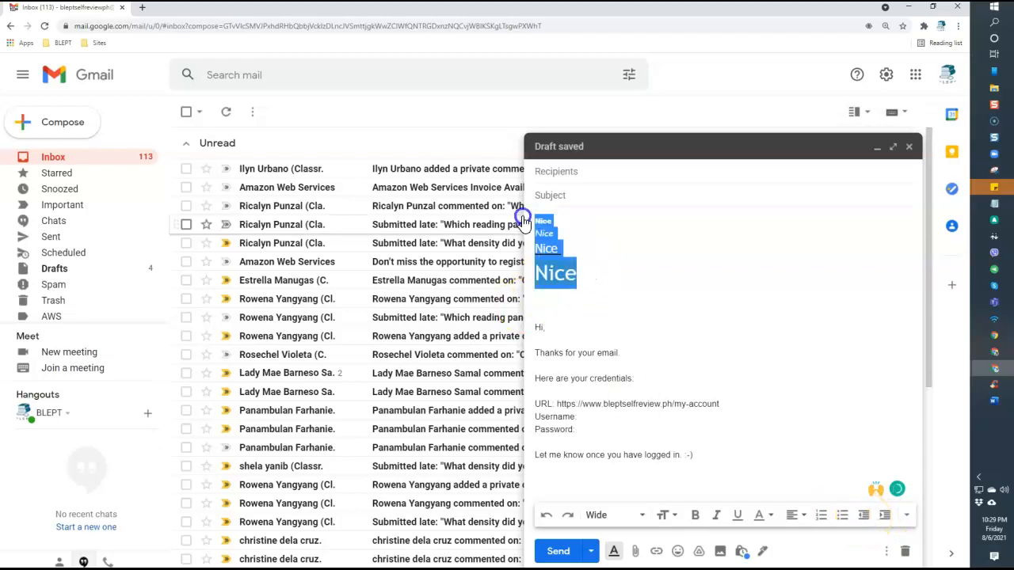
Indent and outdent the Nice lines several times, ending back at the left margin
click(885, 517)
click(885, 517)
click(885, 517)
click(865, 518)
click(865, 519)
click(865, 518)
click(885, 517)
click(885, 516)
click(885, 517)
click(865, 517)
click(866, 517)
click(865, 518)
click(885, 517)
click(885, 517)
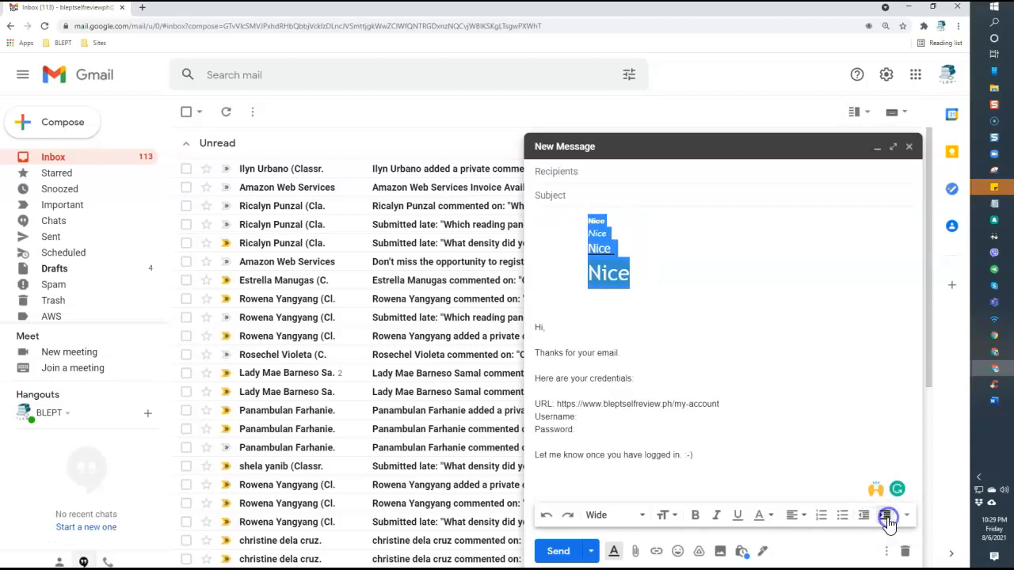
click(865, 517)
click(865, 518)
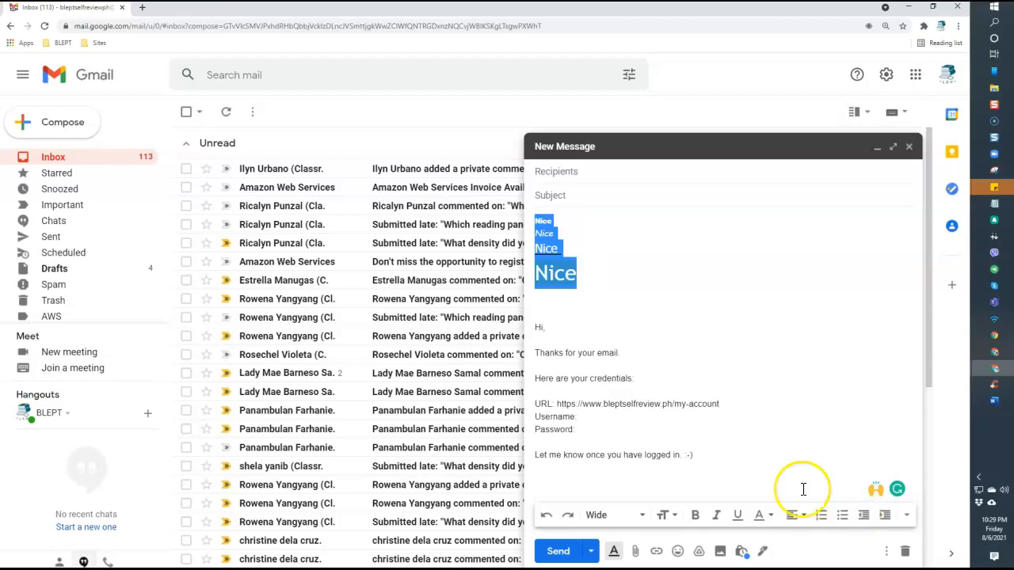
Remove the formatting from the Nice lines
key(ctrl+backslash)
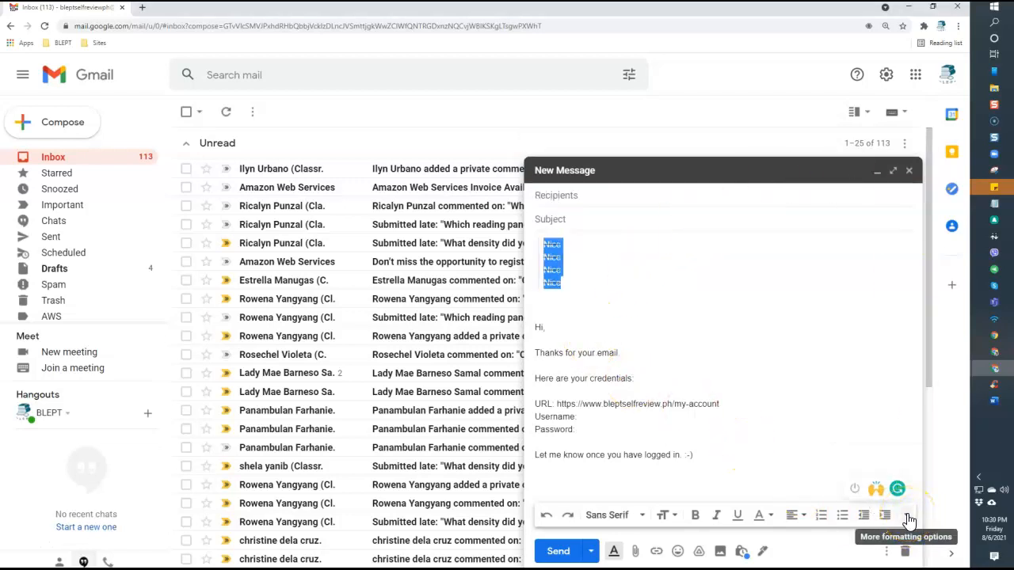
click(909, 519)
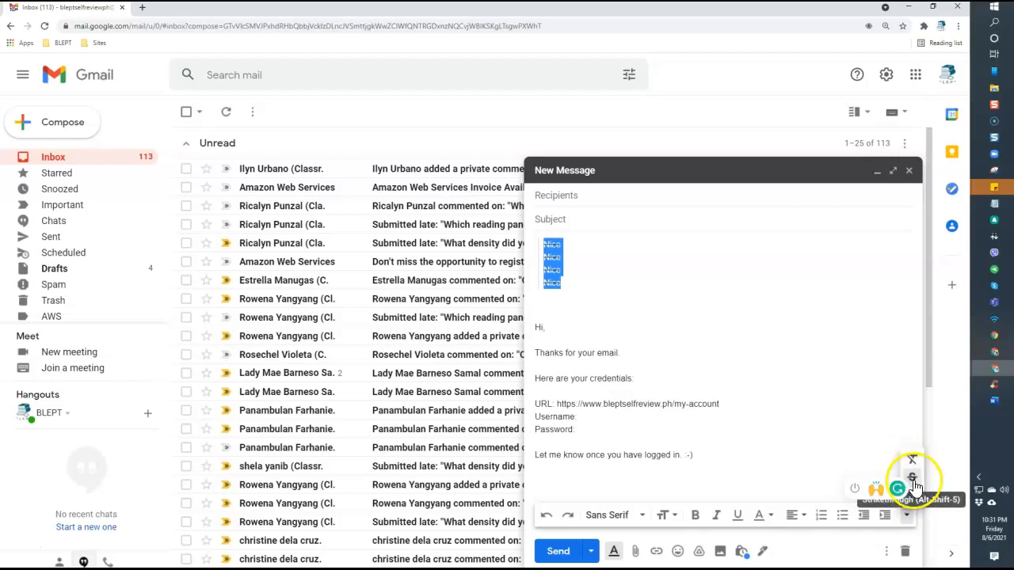
click(658, 328)
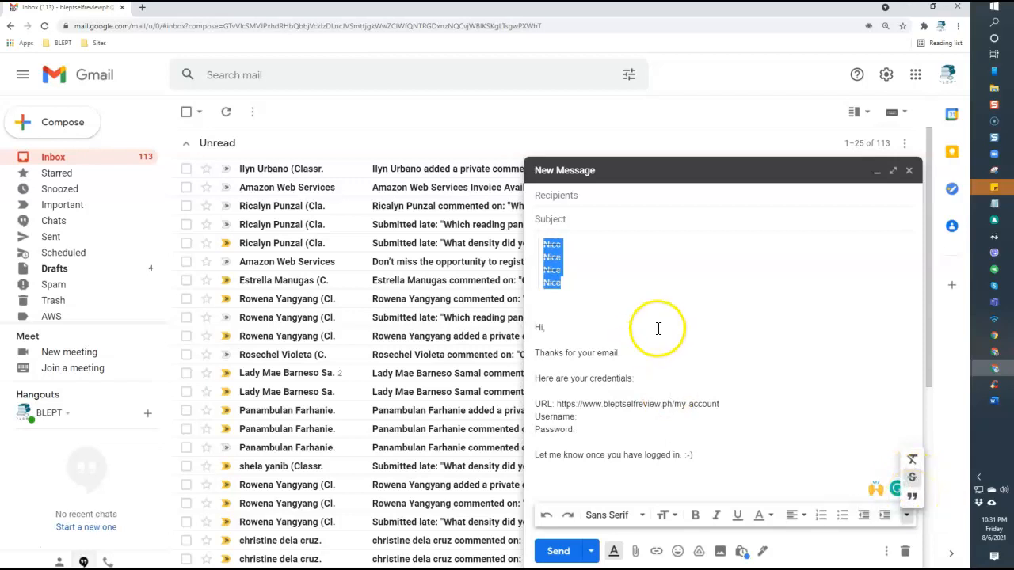
drag(571, 287, 541, 260)
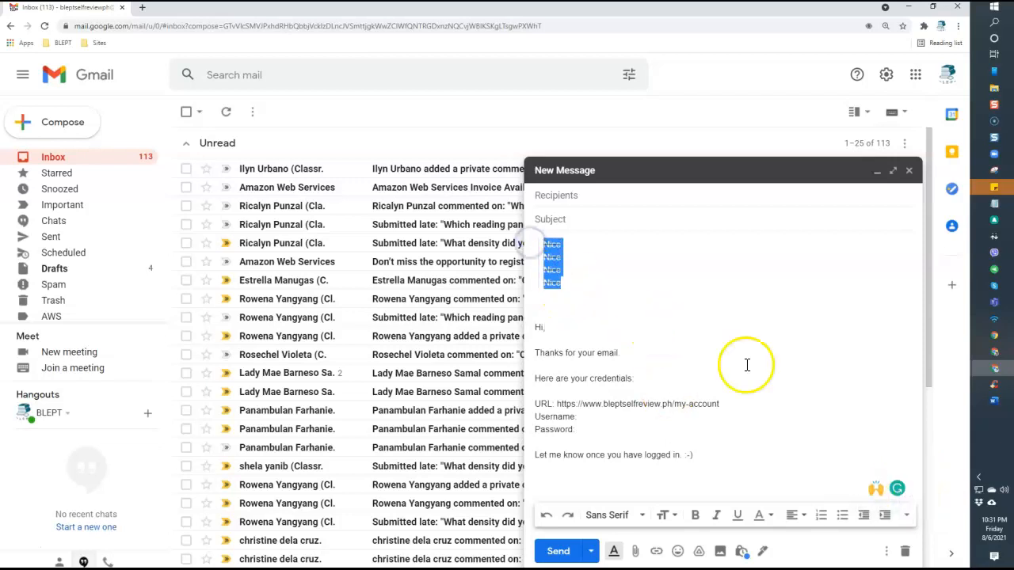
click(907, 516)
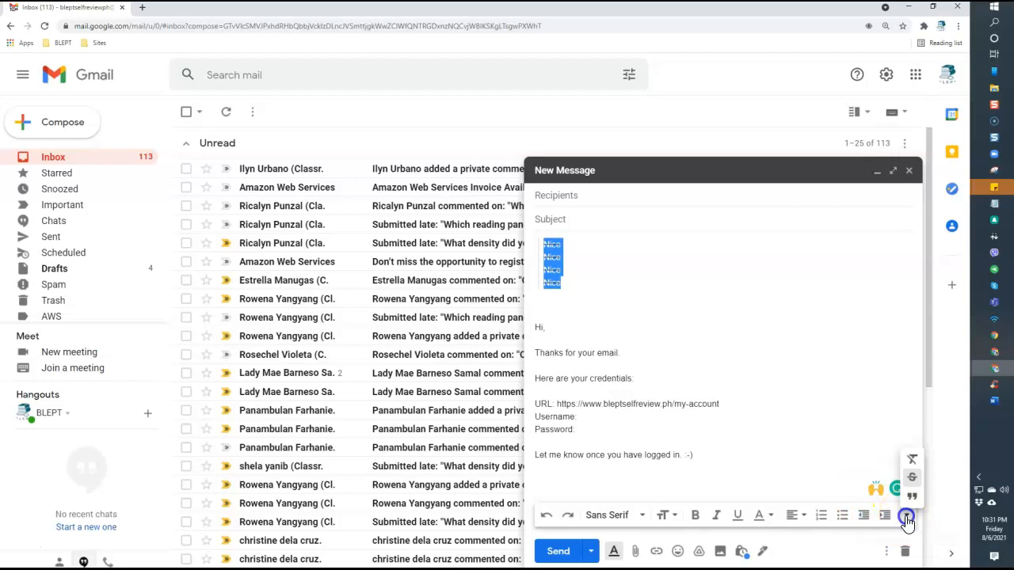
click(913, 459)
click(609, 292)
Strike through all four Nice lines
drag(568, 289, 526, 250)
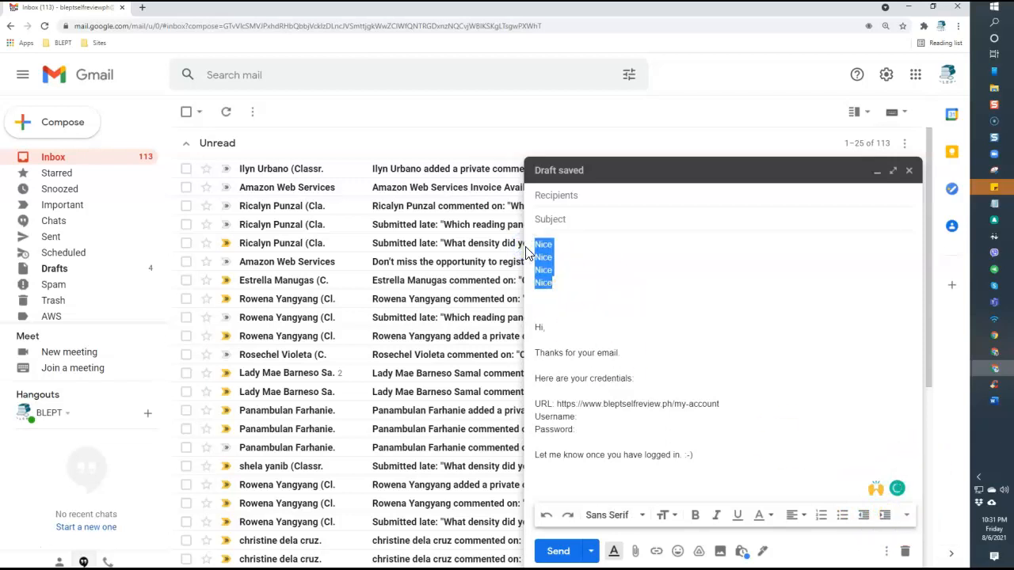
click(907, 516)
click(912, 478)
click(578, 294)
drag(567, 285, 541, 236)
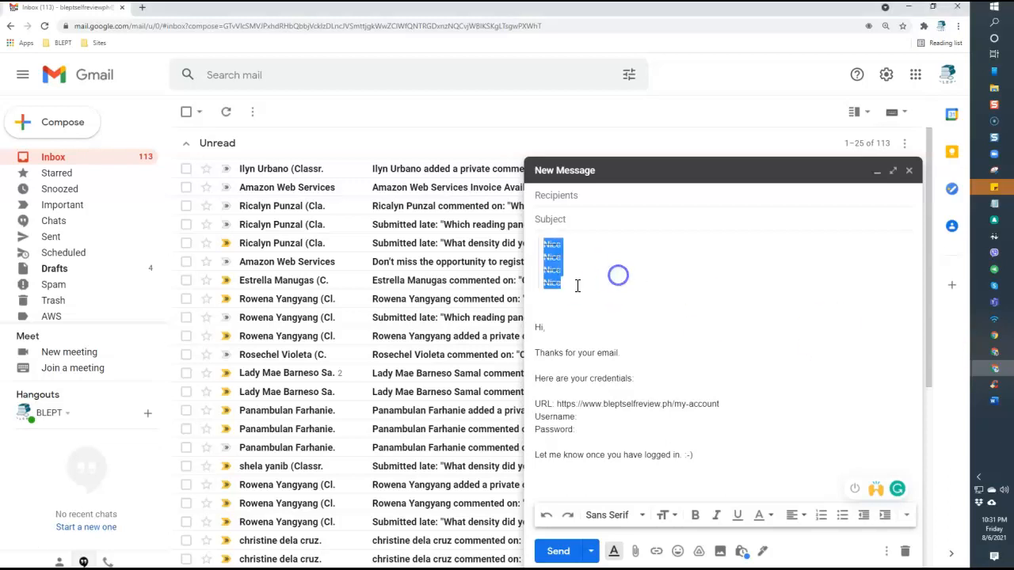
Delete the four Nice lines and remove the empty line above 'Hi,'
click(614, 307)
drag(553, 297, 529, 235)
key(Delete)
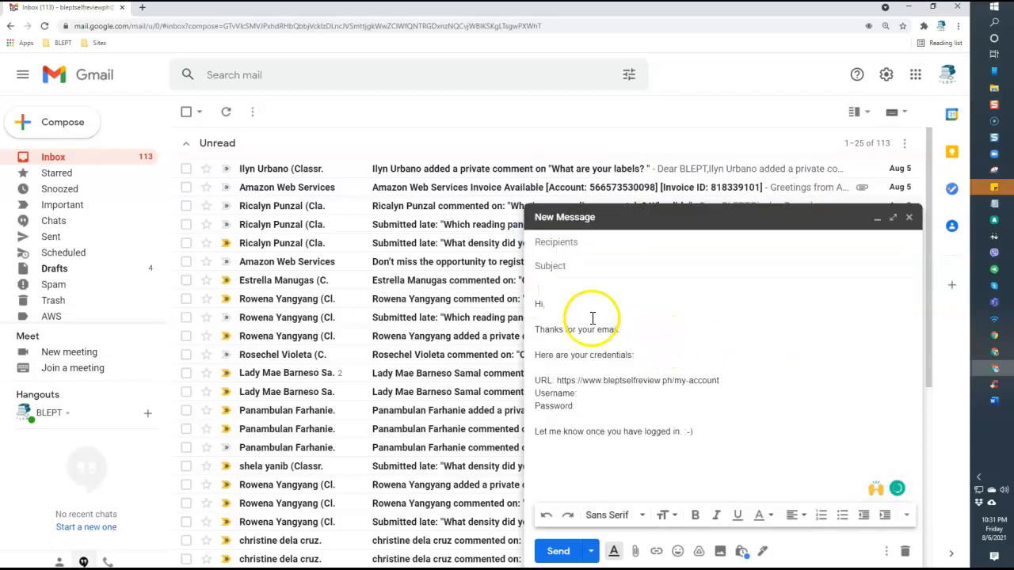
click(909, 516)
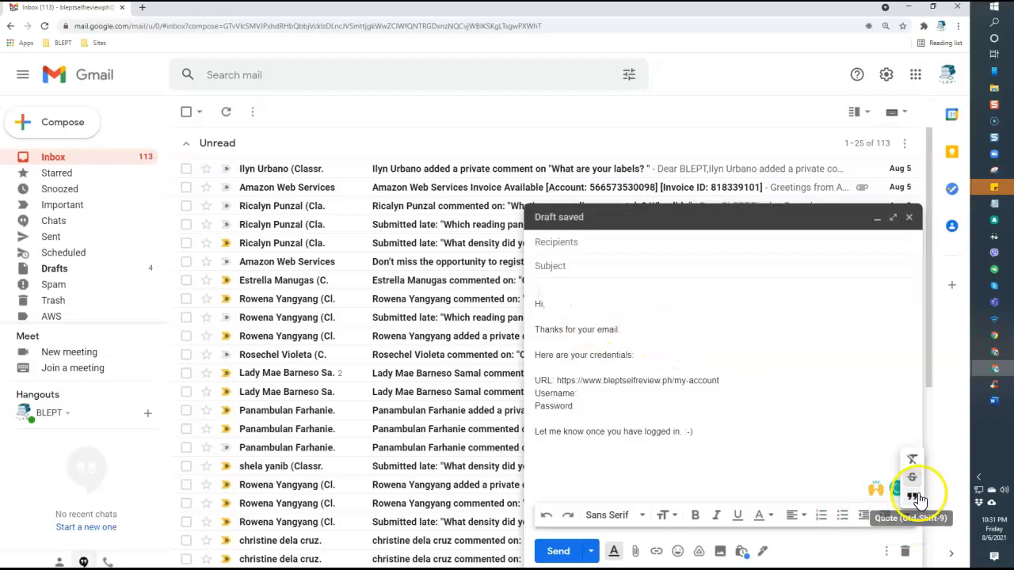
click(914, 490)
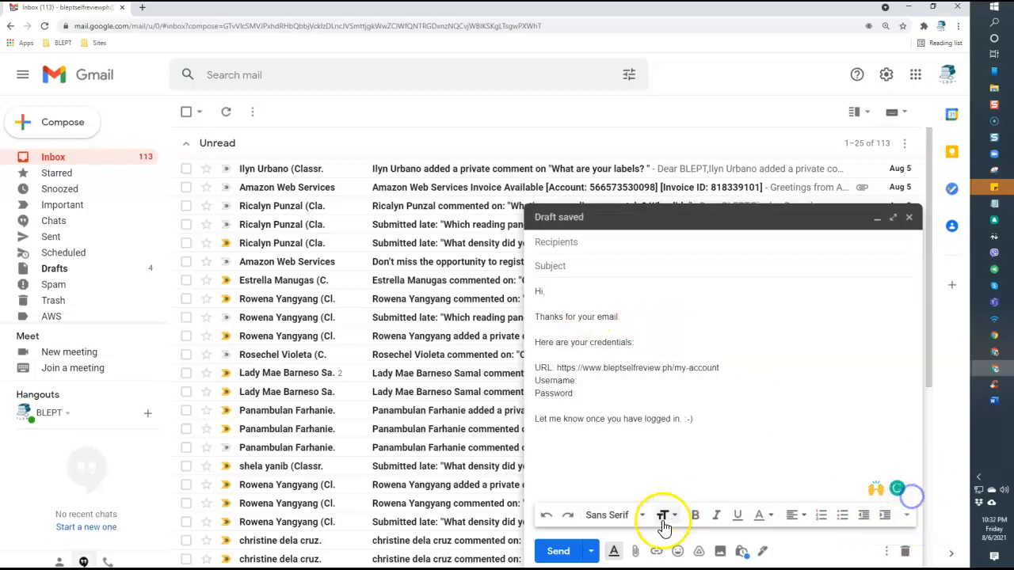
Pick Certificate Template.docx in the Open dialog and attach it to the draft
click(638, 558)
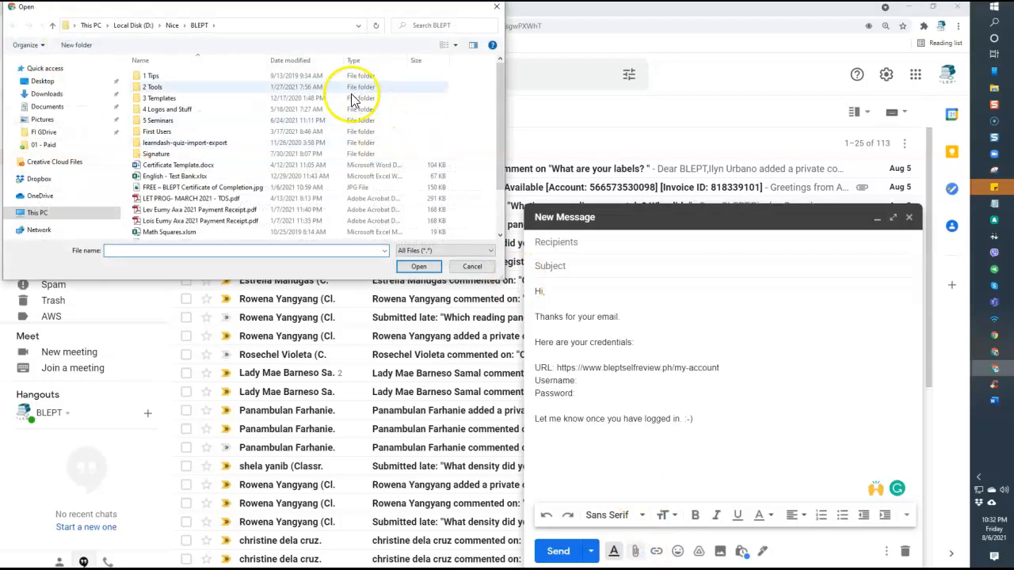
drag(332, 16, 363, 114)
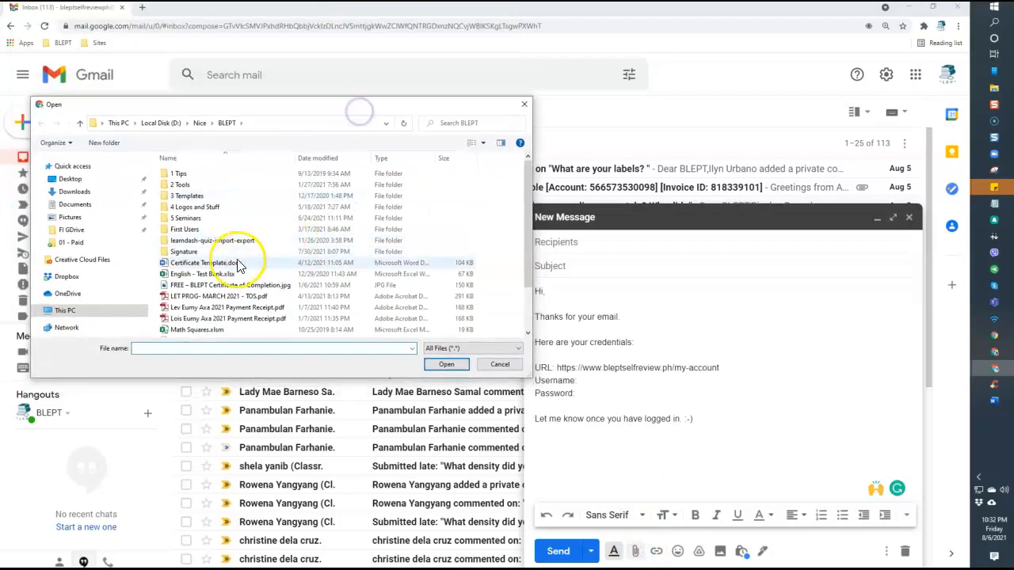
click(230, 268)
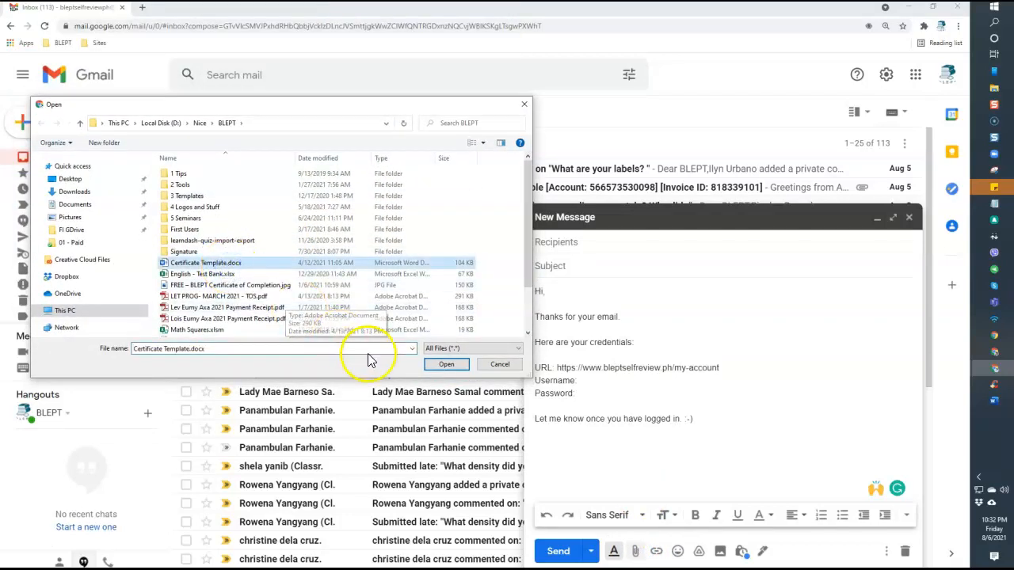
click(446, 366)
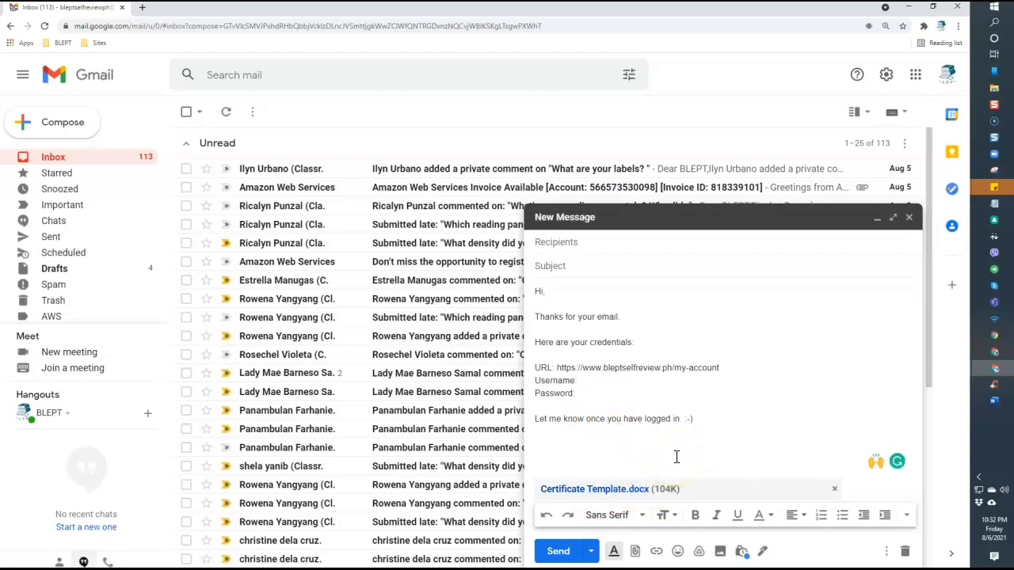
click(636, 552)
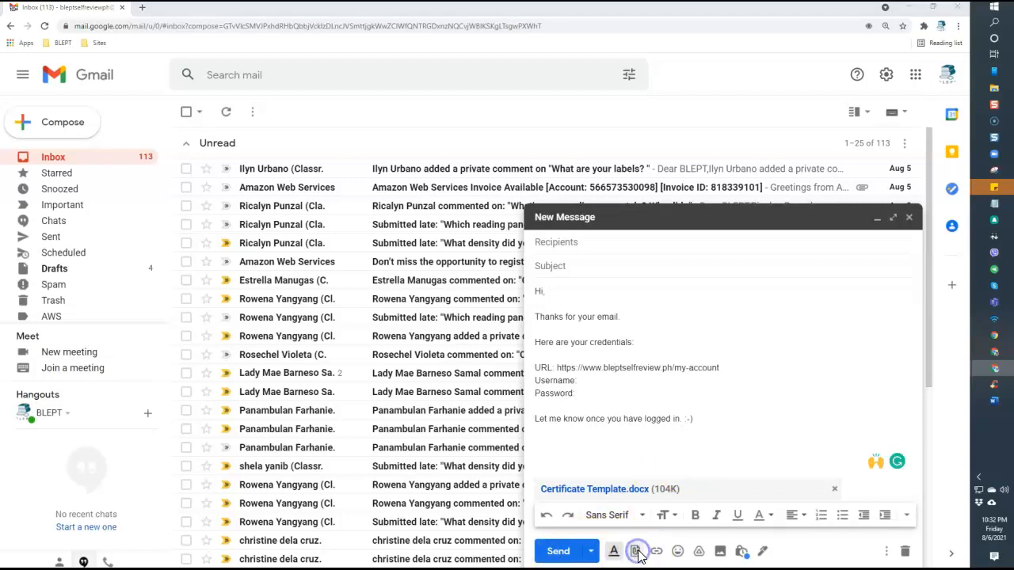
click(204, 286)
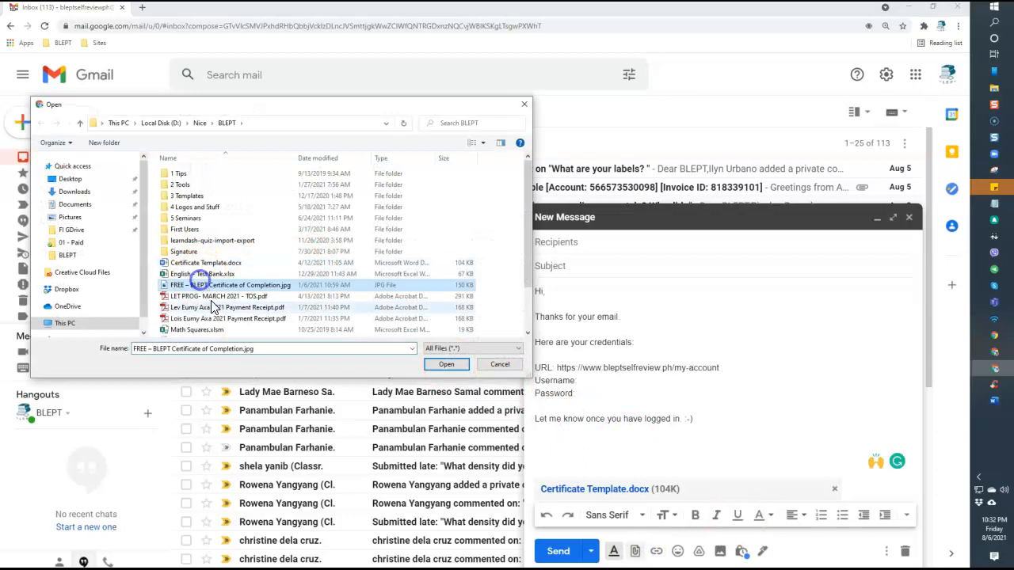
shift+click(215, 318)
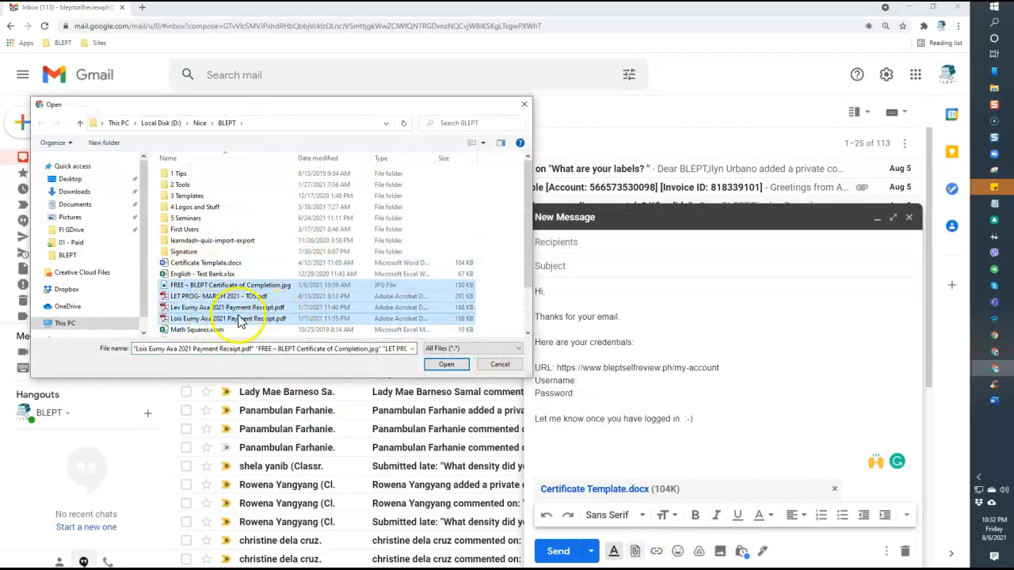
click(229, 286)
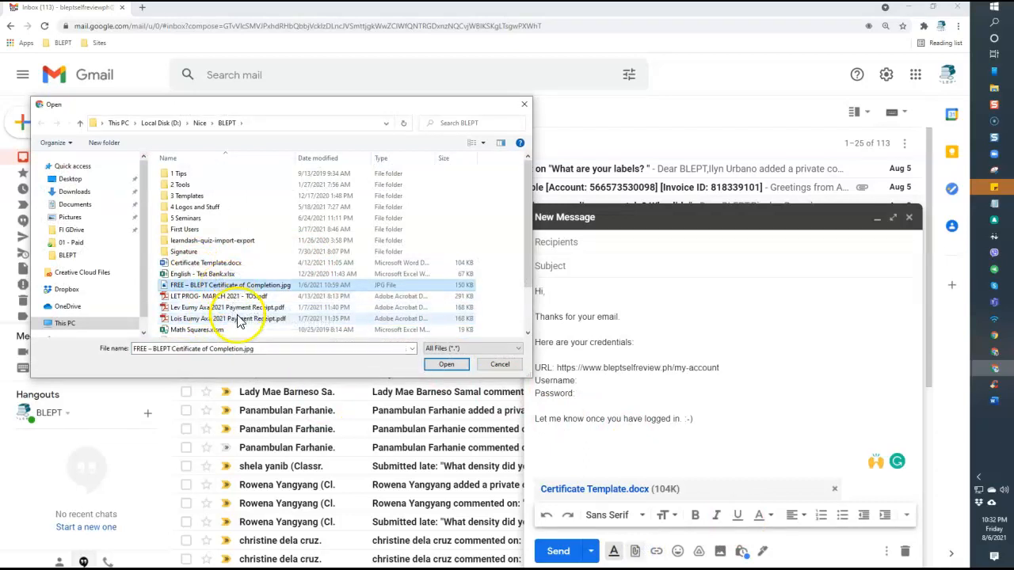
shift+click(248, 318)
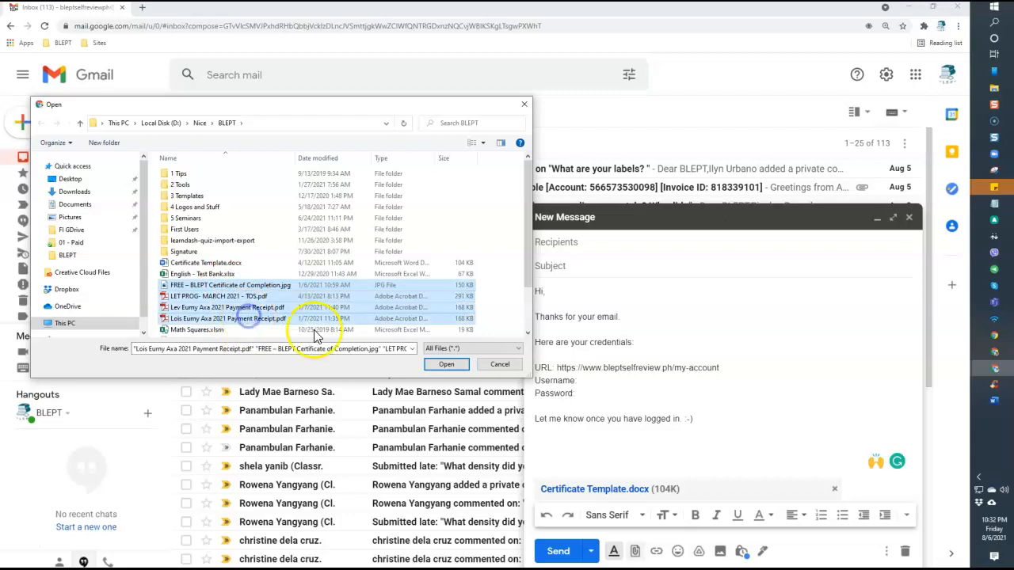
click(446, 364)
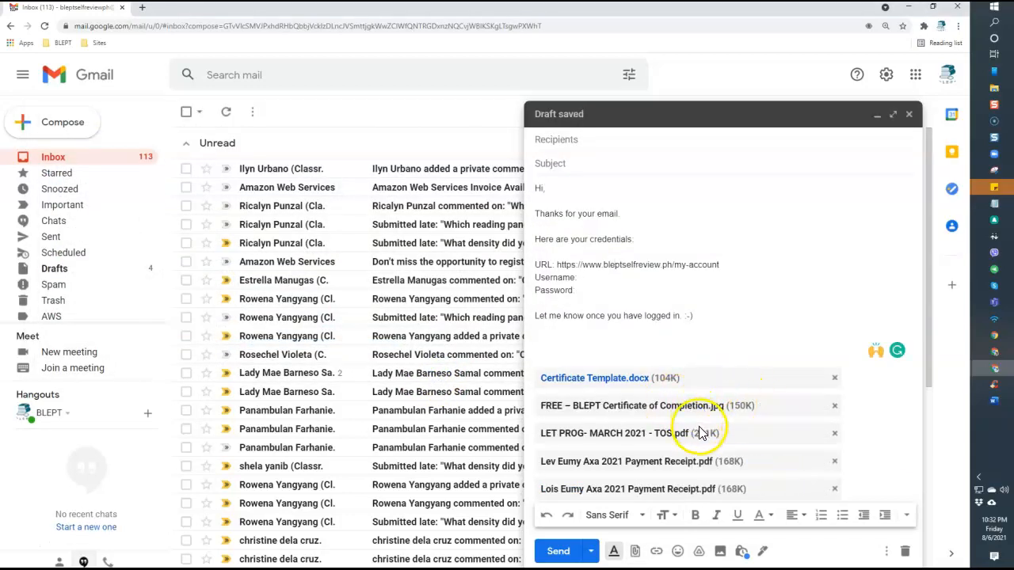
click(834, 407)
click(834, 435)
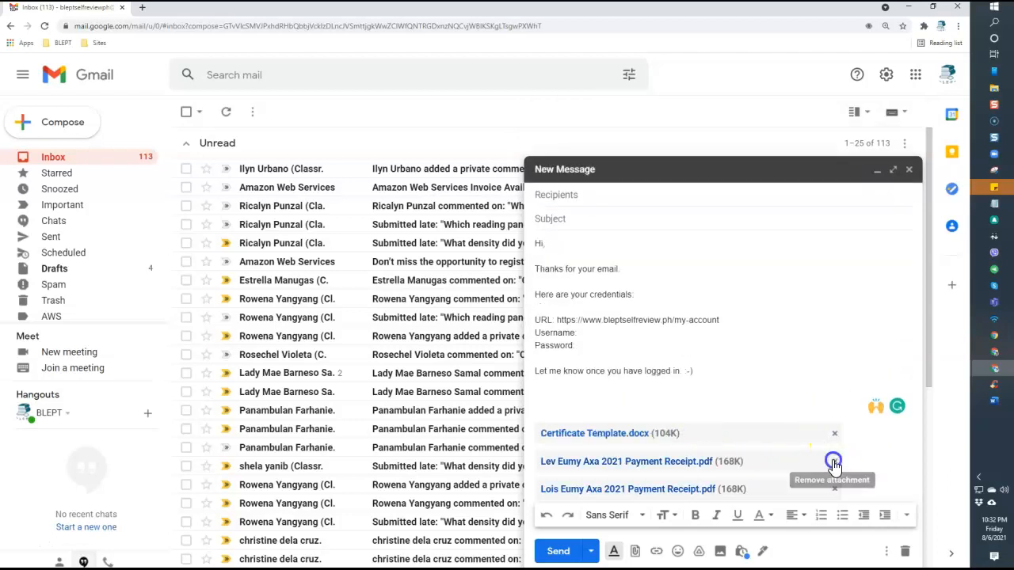
click(834, 461)
click(835, 489)
click(748, 429)
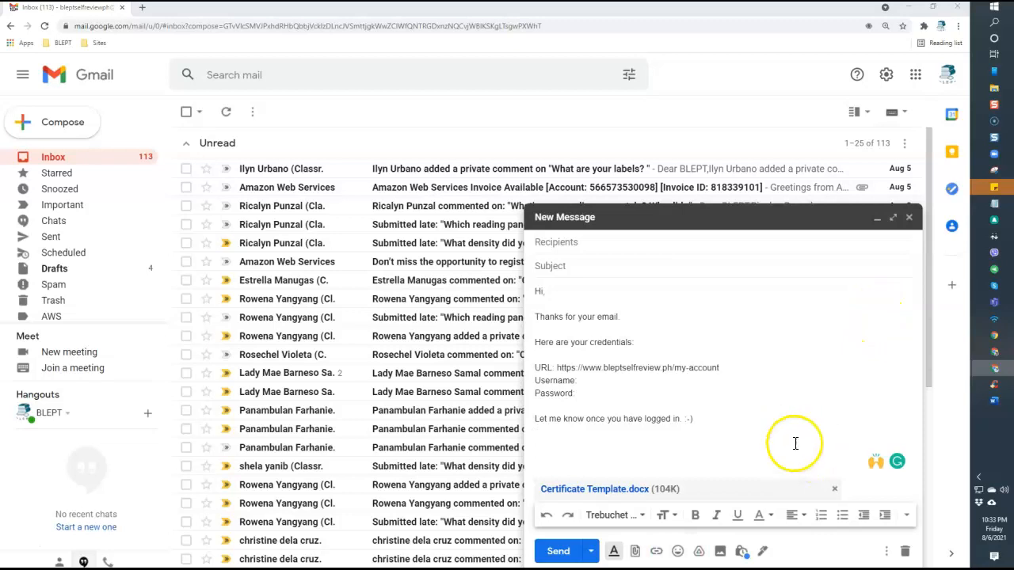
click(848, 410)
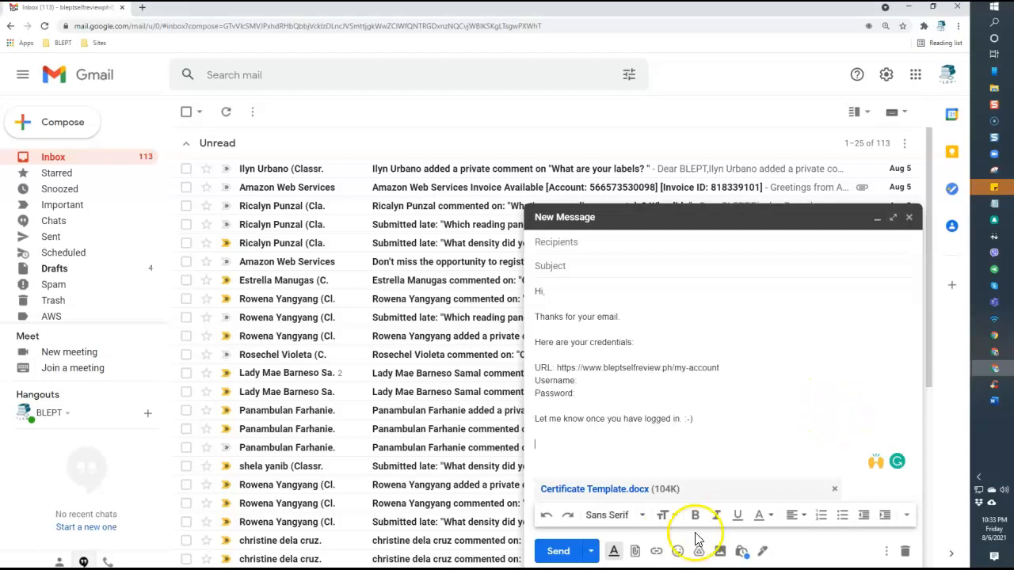
click(699, 554)
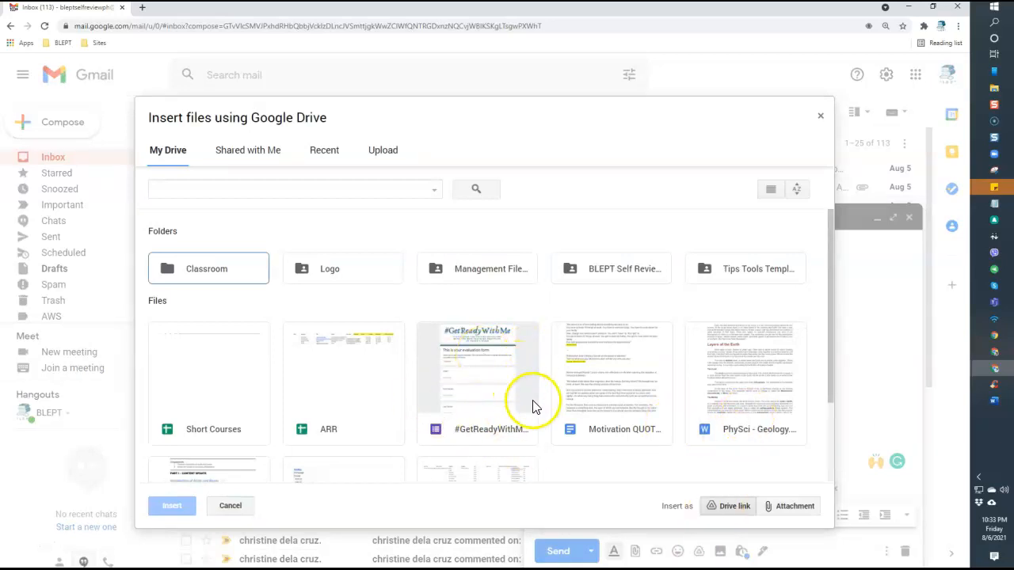
click(243, 368)
scroll(594, 412, down, 2)
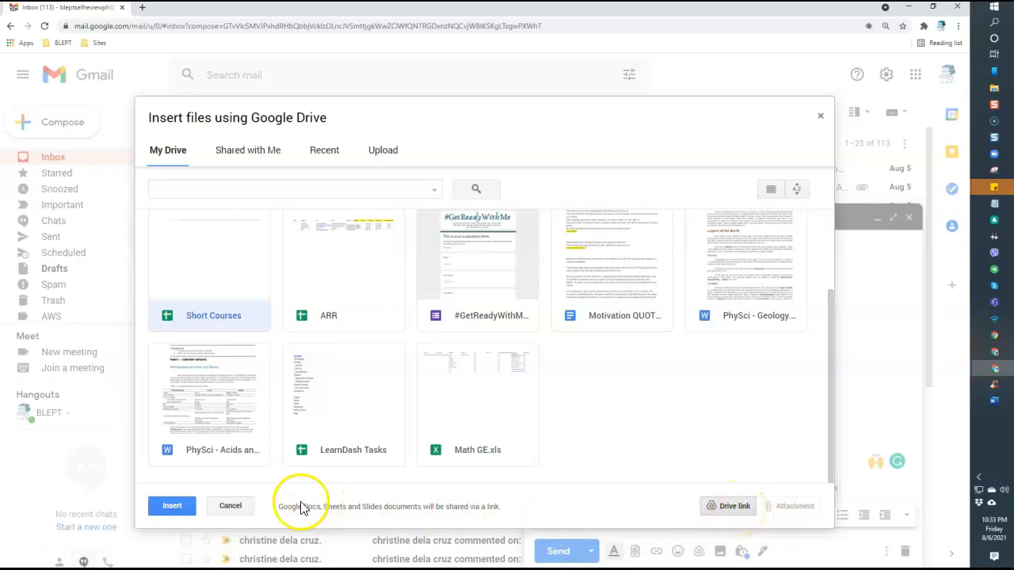
click(165, 507)
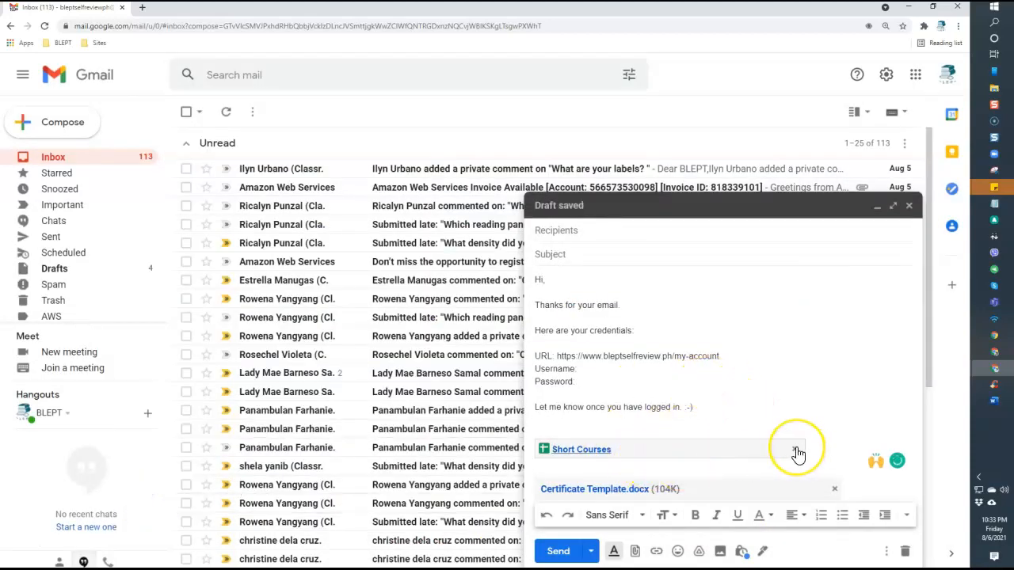
click(798, 453)
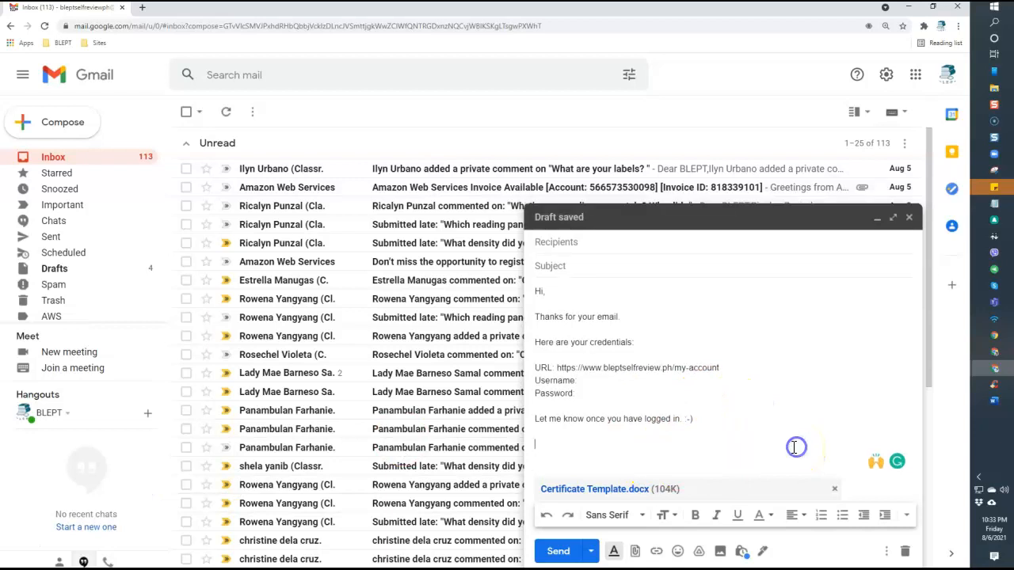
click(605, 434)
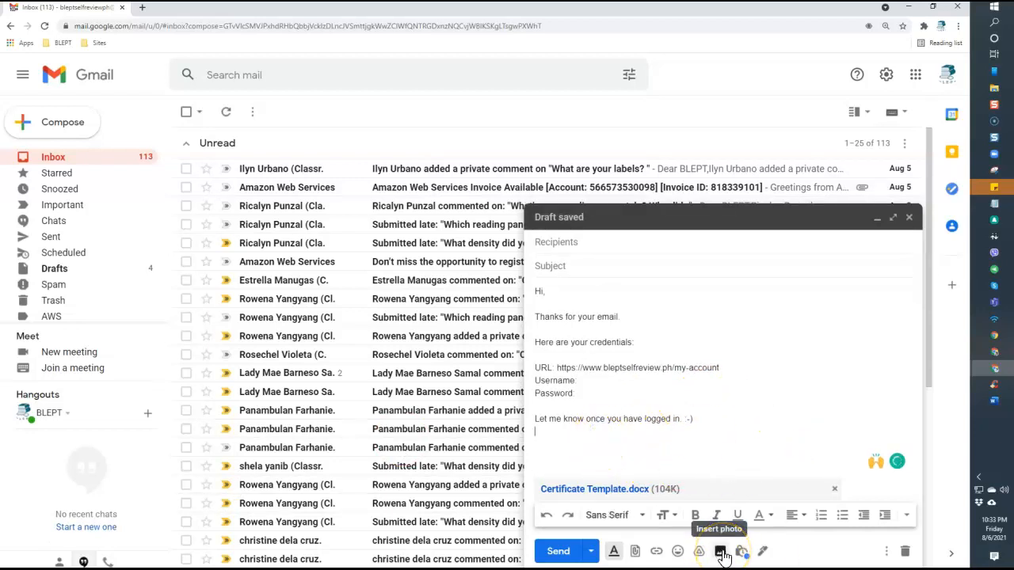
click(721, 553)
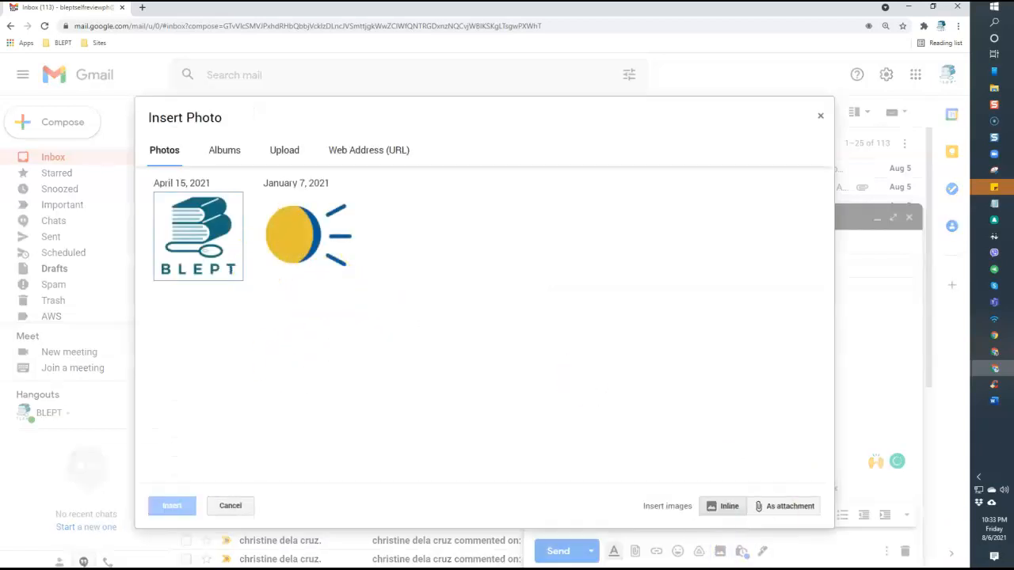
click(220, 149)
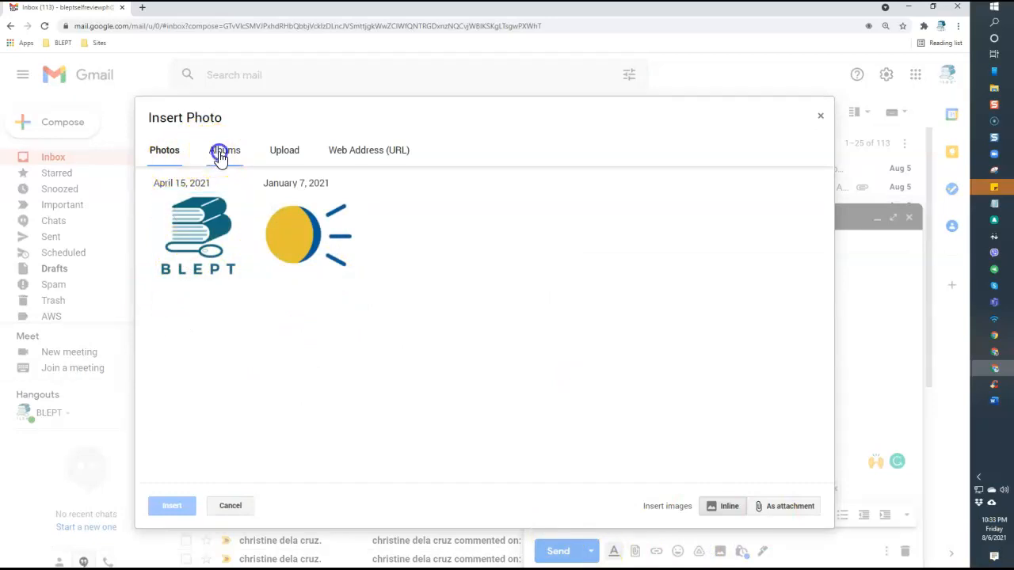
click(292, 153)
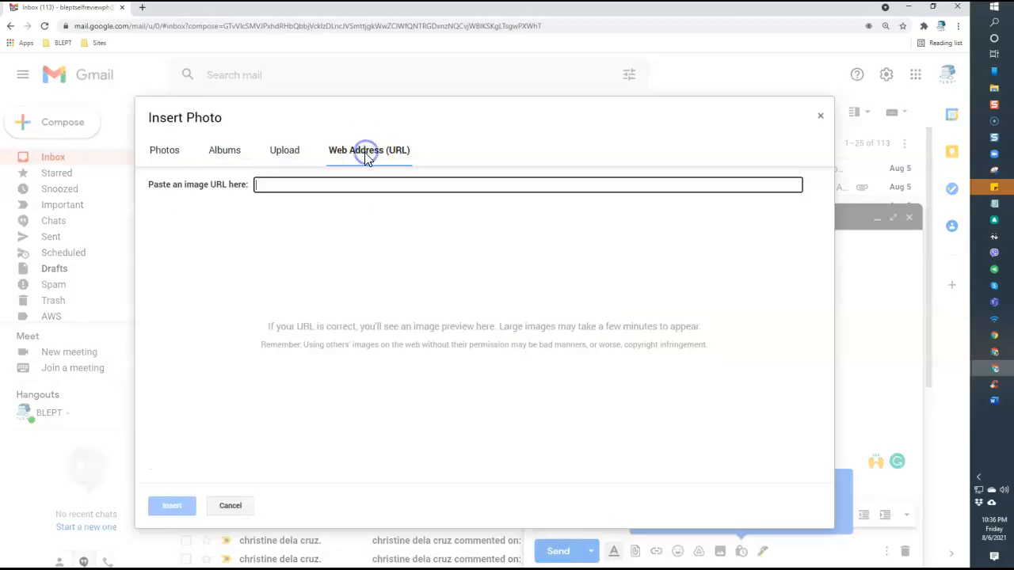
click(281, 183)
click(304, 182)
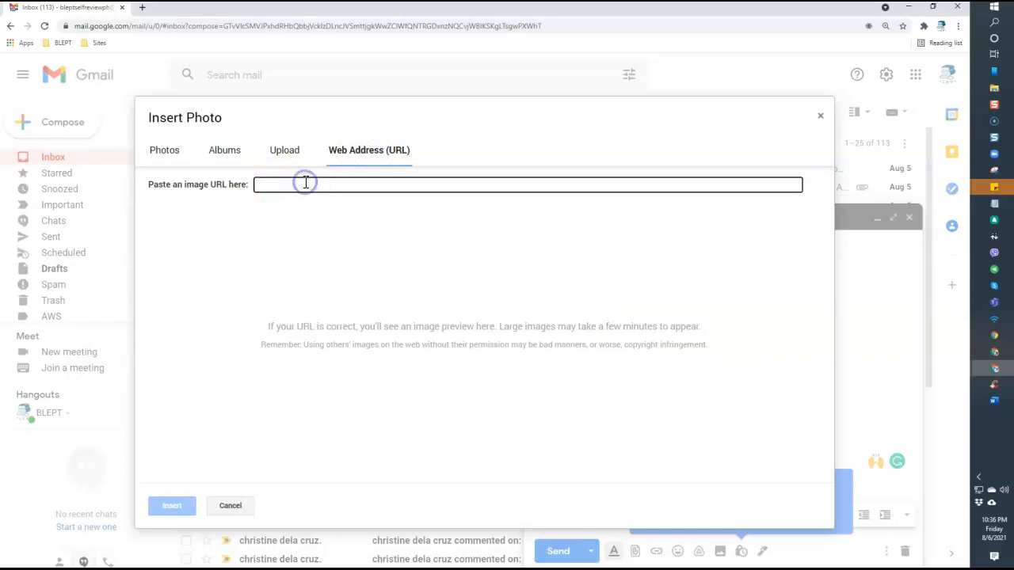
click(230, 507)
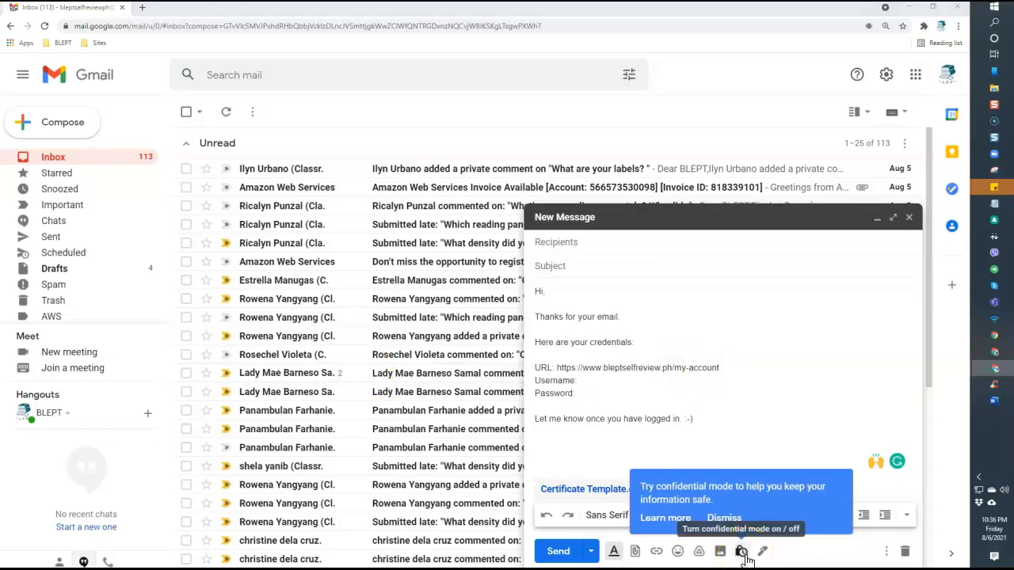
Turn on confidential mode with a 1-day expiry (Aug 7, 2021) and no SMS passcode
click(766, 436)
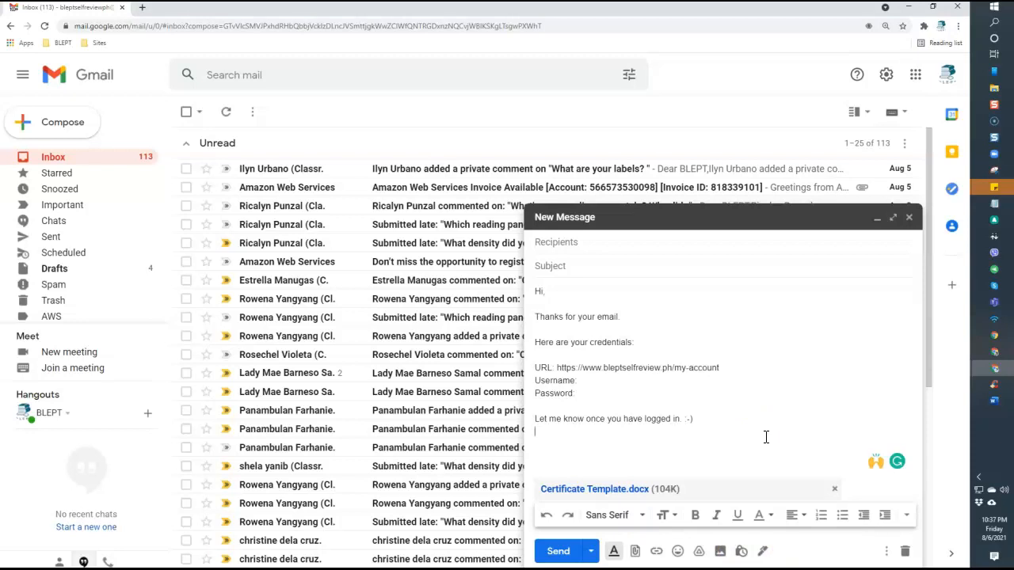
click(741, 555)
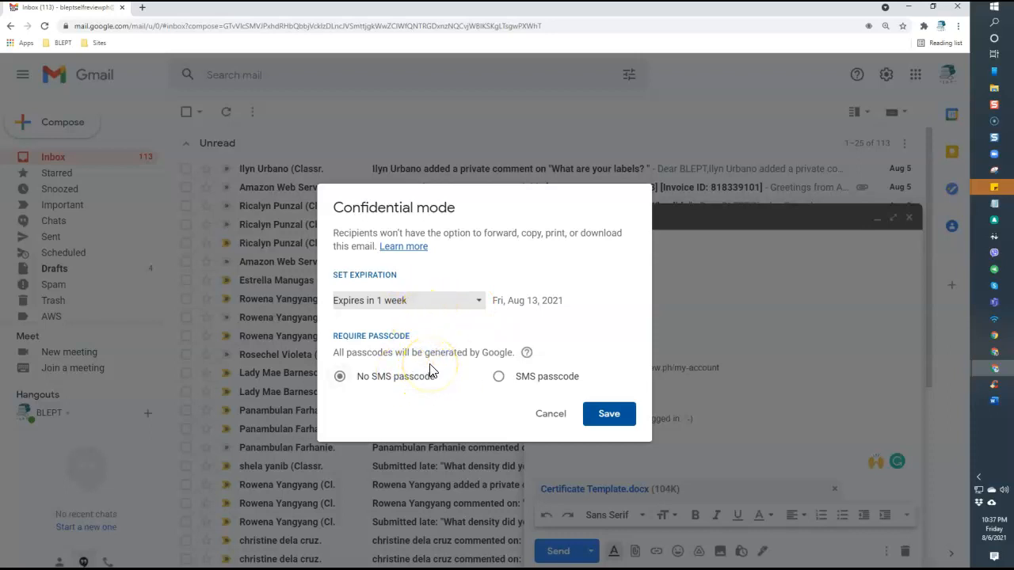
click(466, 304)
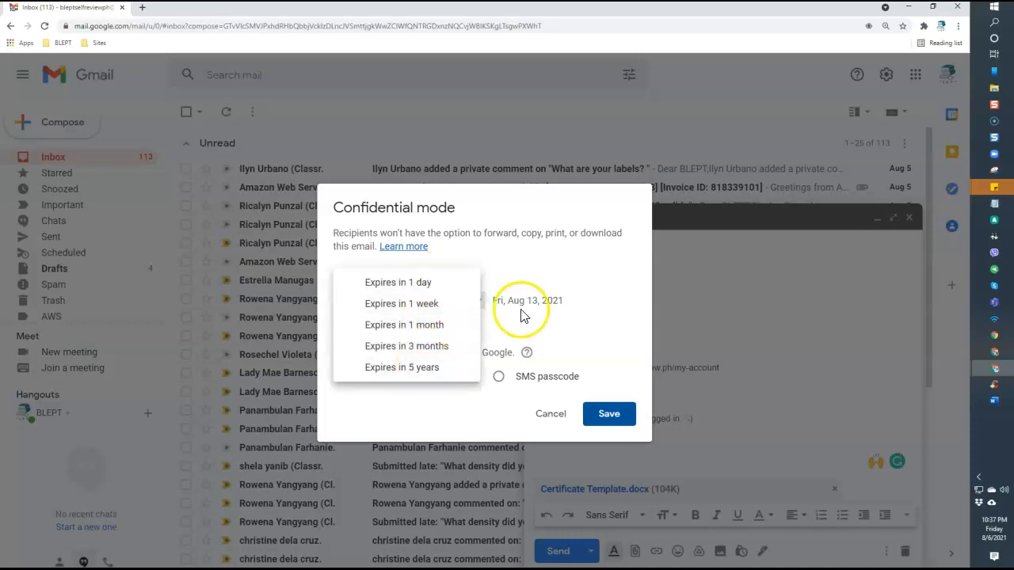
click(544, 279)
double_click(479, 301)
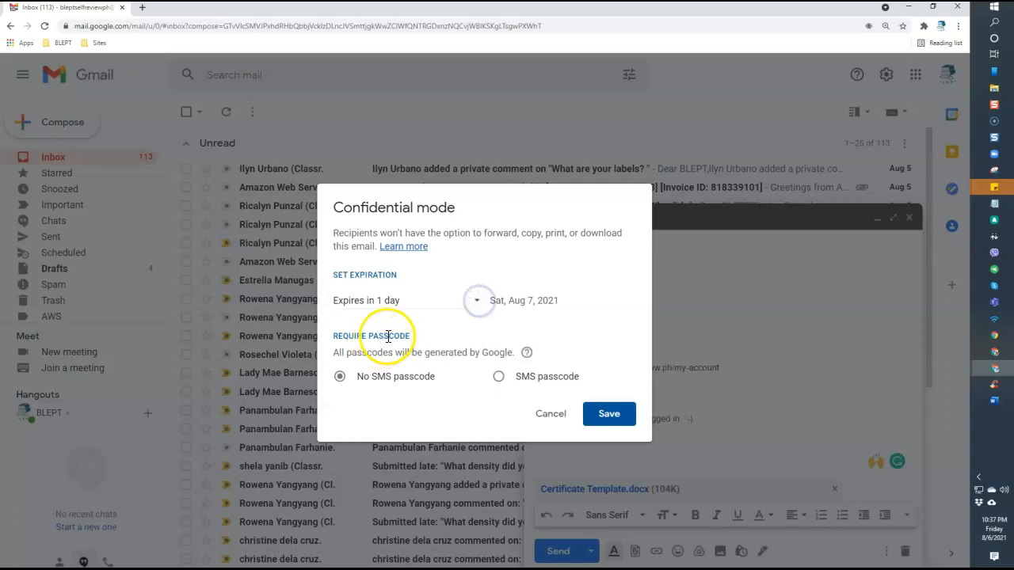
click(385, 337)
click(500, 375)
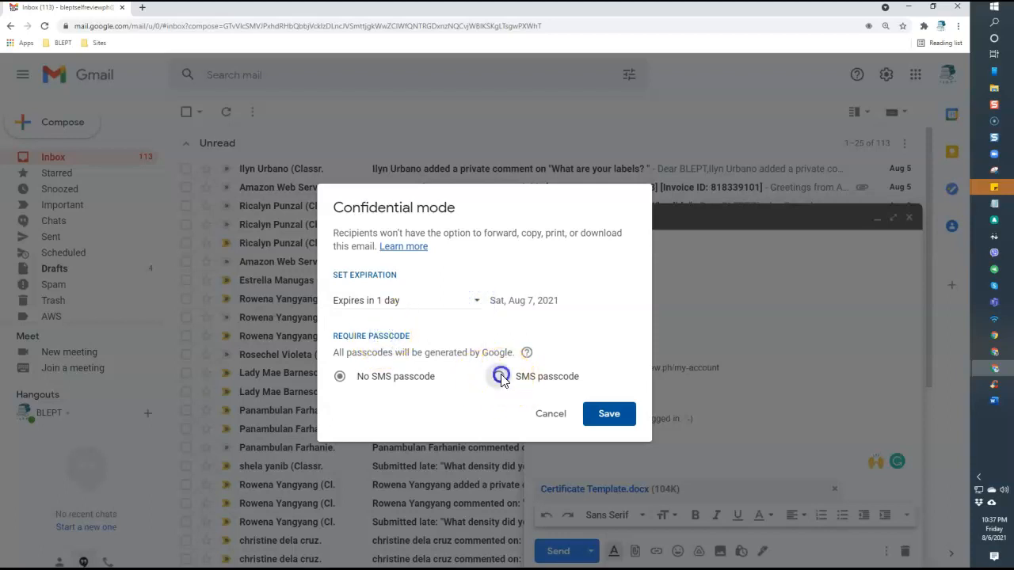
click(410, 378)
click(609, 425)
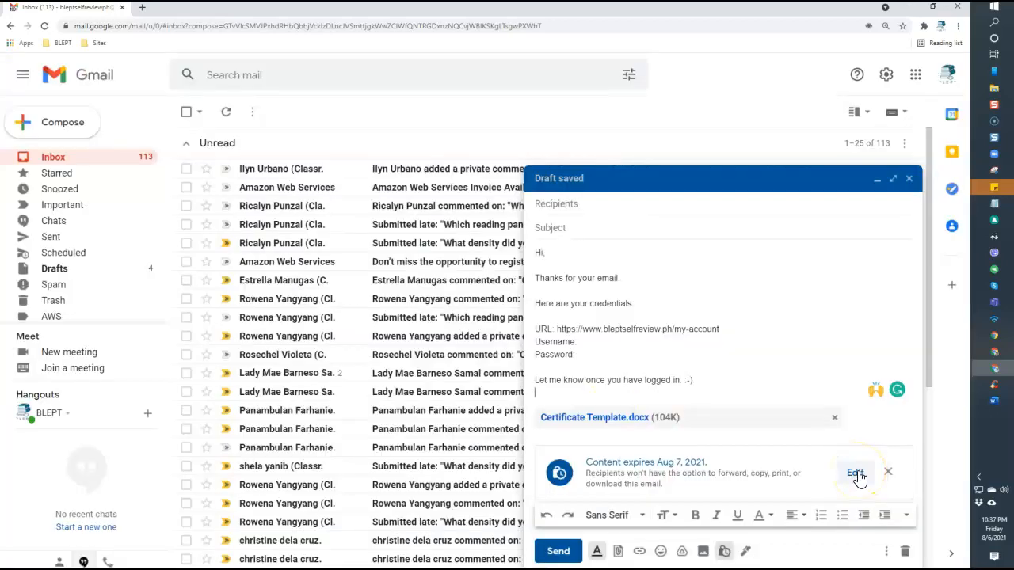
Extend the confidential expiry to 1 week (Aug 13, 2021) and add blank lines below the ':-)' line
click(855, 474)
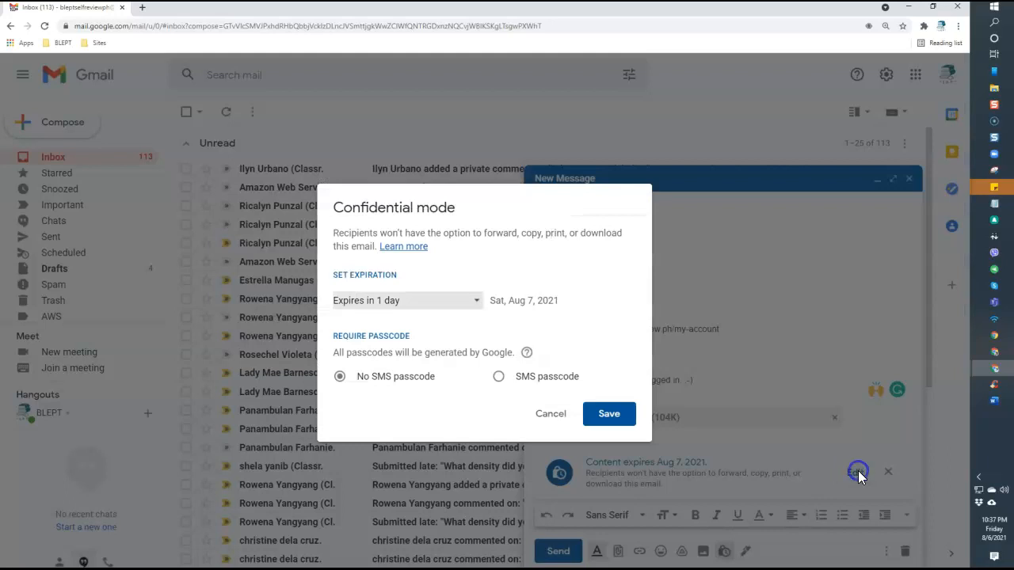
click(470, 300)
click(435, 326)
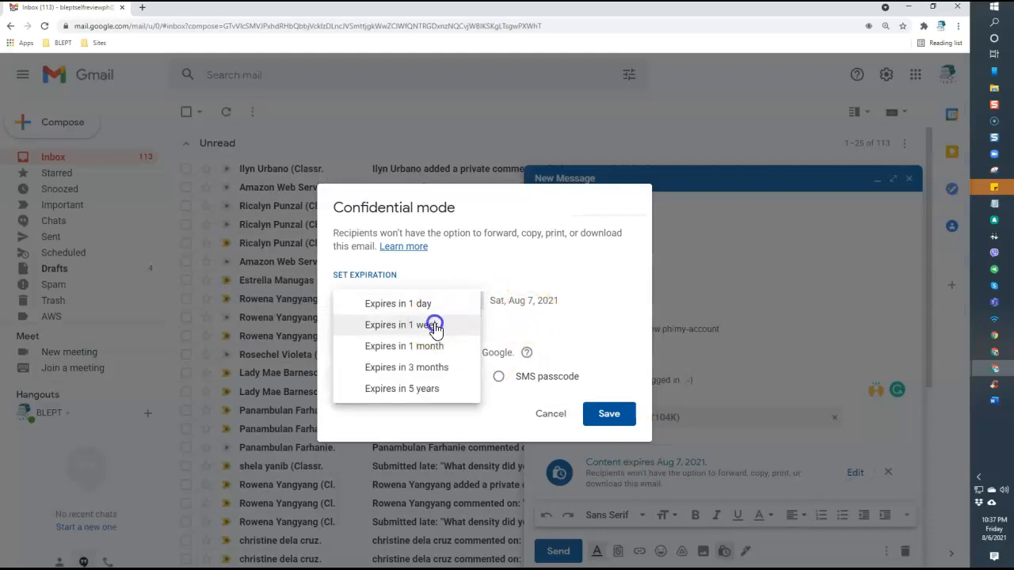
click(610, 415)
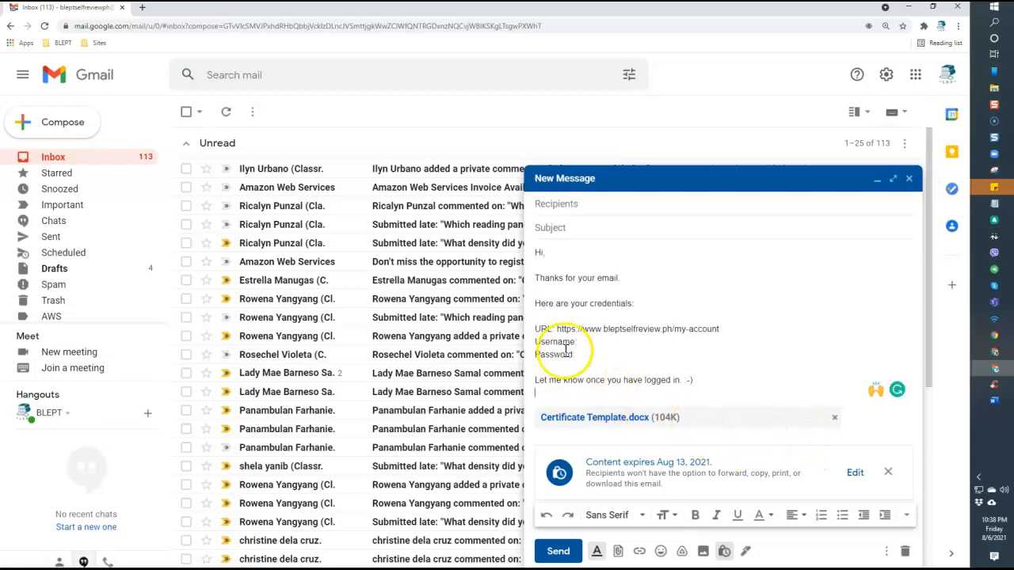
click(702, 378)
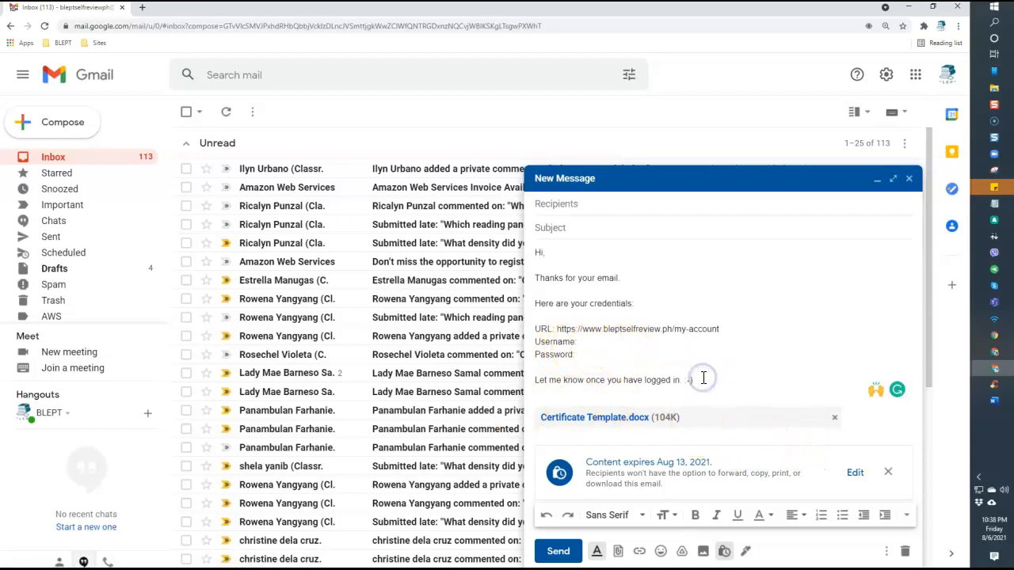
key(Return)
key(Return)
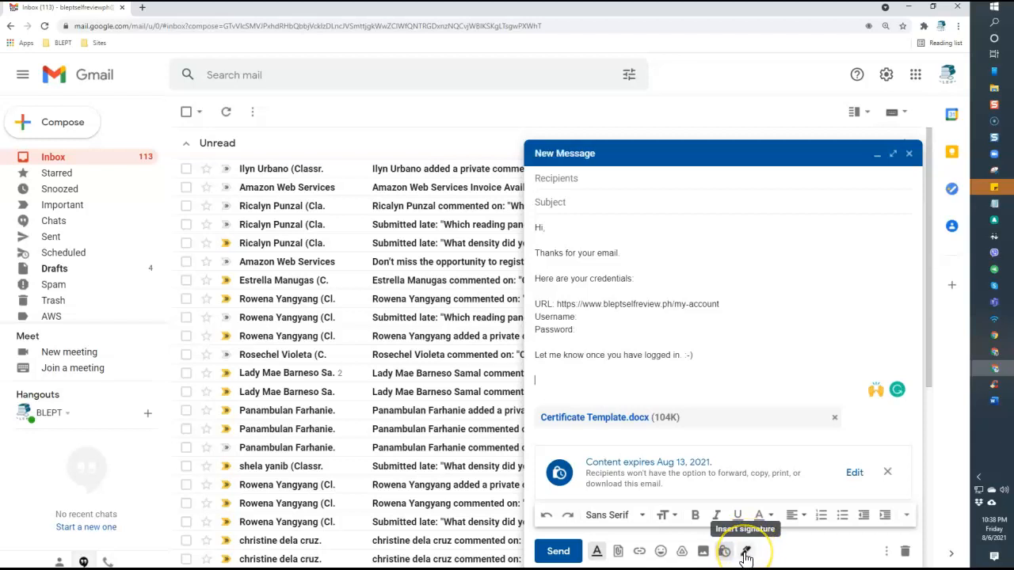
Insert the BLEPT signature, then select and delete the whole signature block
click(745, 553)
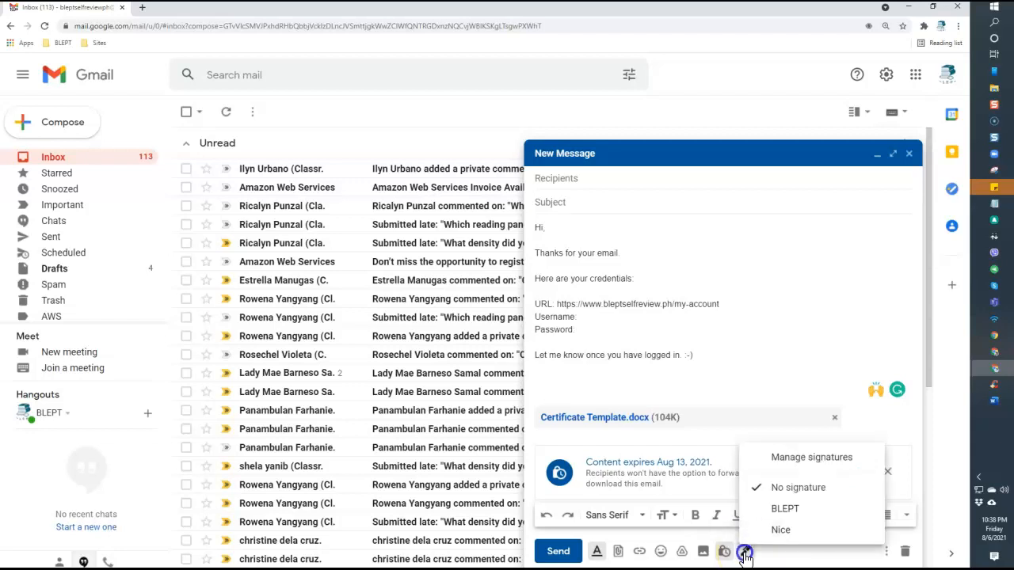
click(795, 513)
click(613, 338)
key(Delete)
key(Delete)
key(Delete)
key(Delete)
key(Delete)
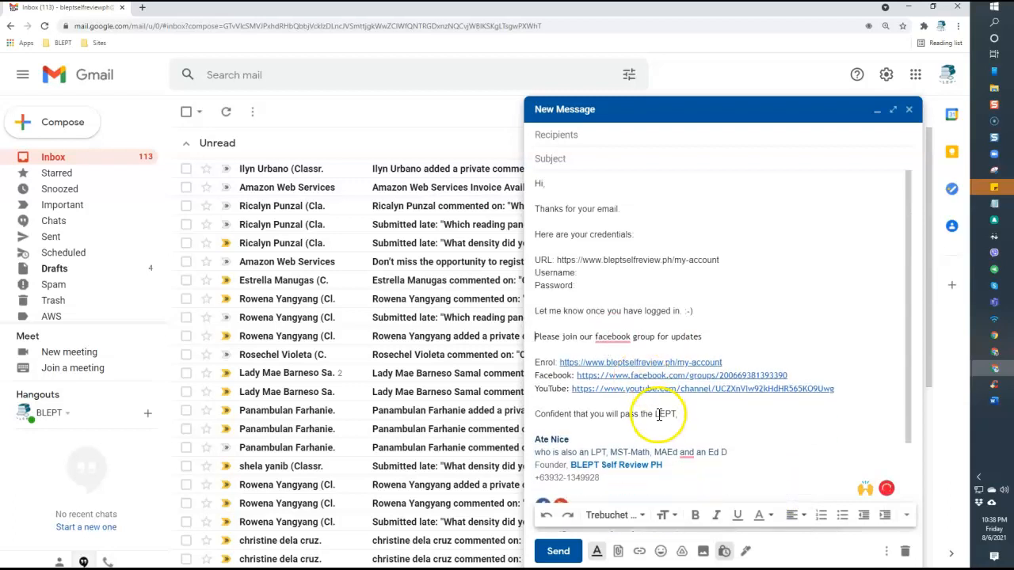
scroll(713, 388, down, 3)
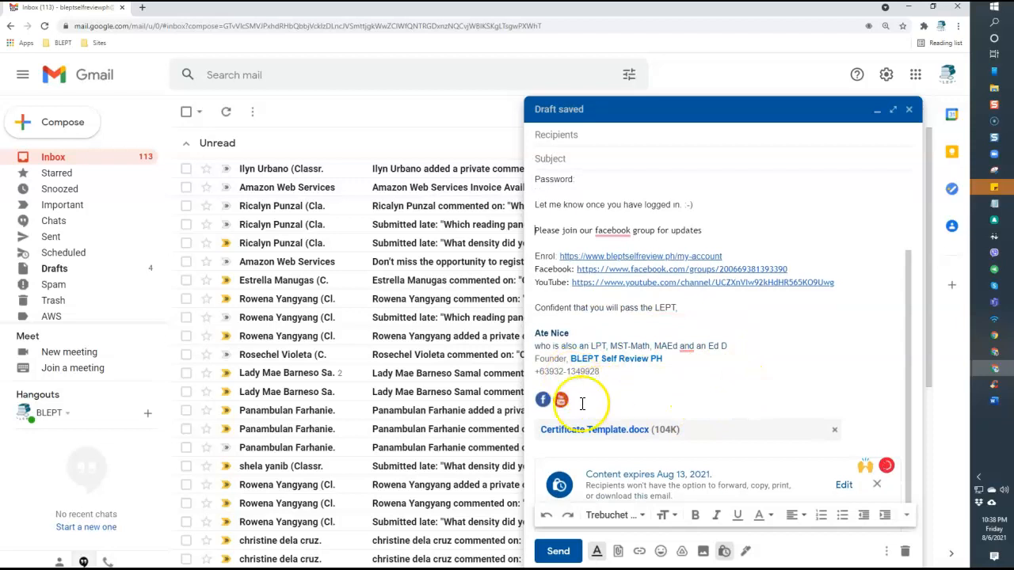
drag(572, 408, 527, 228)
key(Delete)
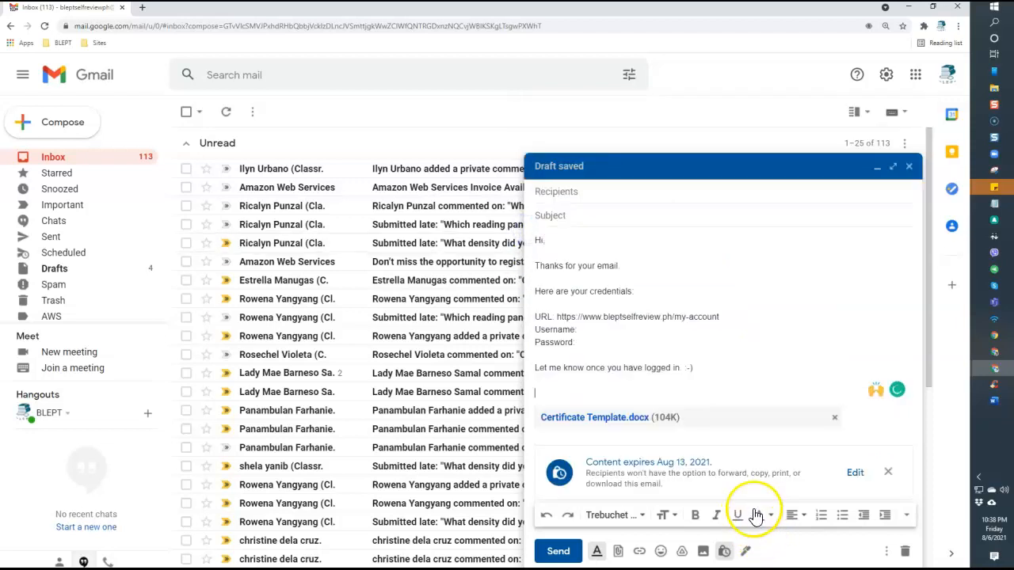
Insert the other saved signature starting 'Let's connect' and remove the empty line above it
click(745, 553)
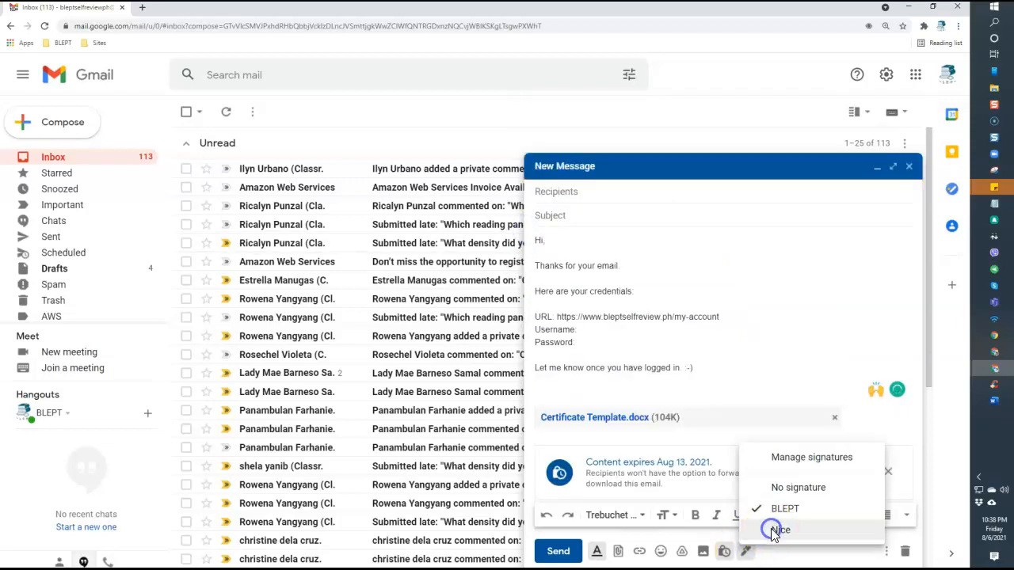
click(771, 530)
key(Delete)
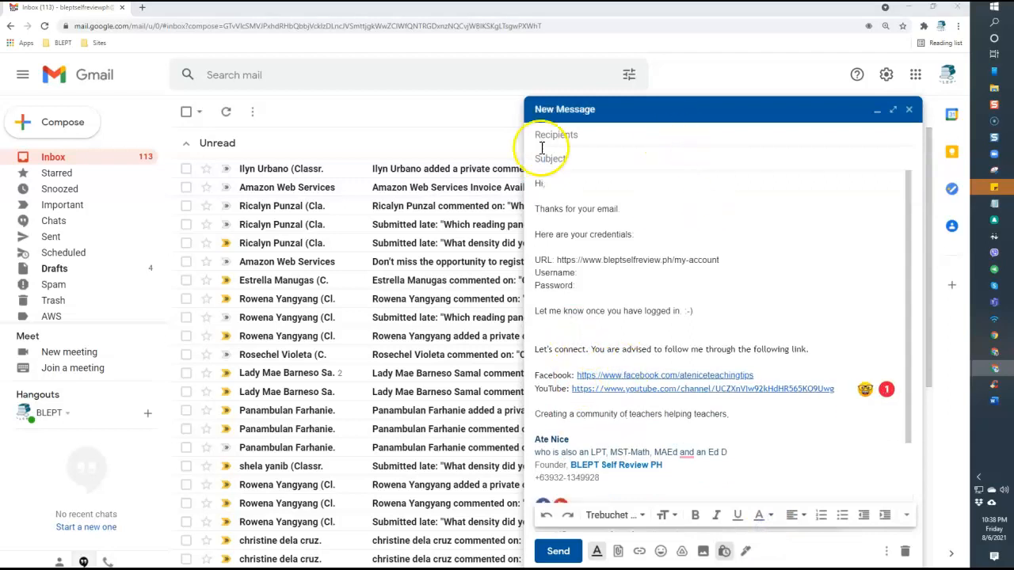
Show the From and To lines, try the alternate sender, then restore the Gmail address as sender
click(608, 136)
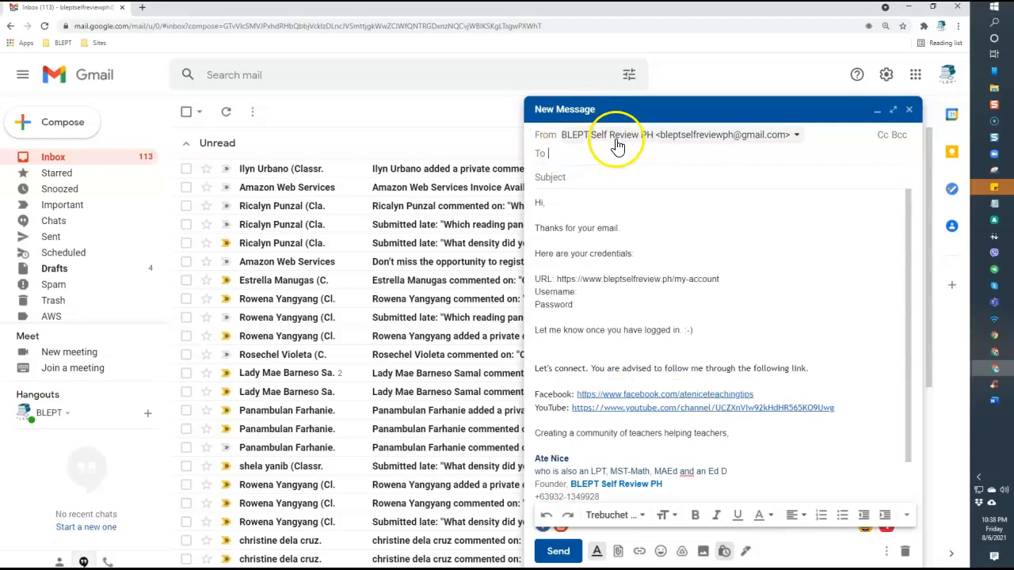
drag(541, 136, 546, 135)
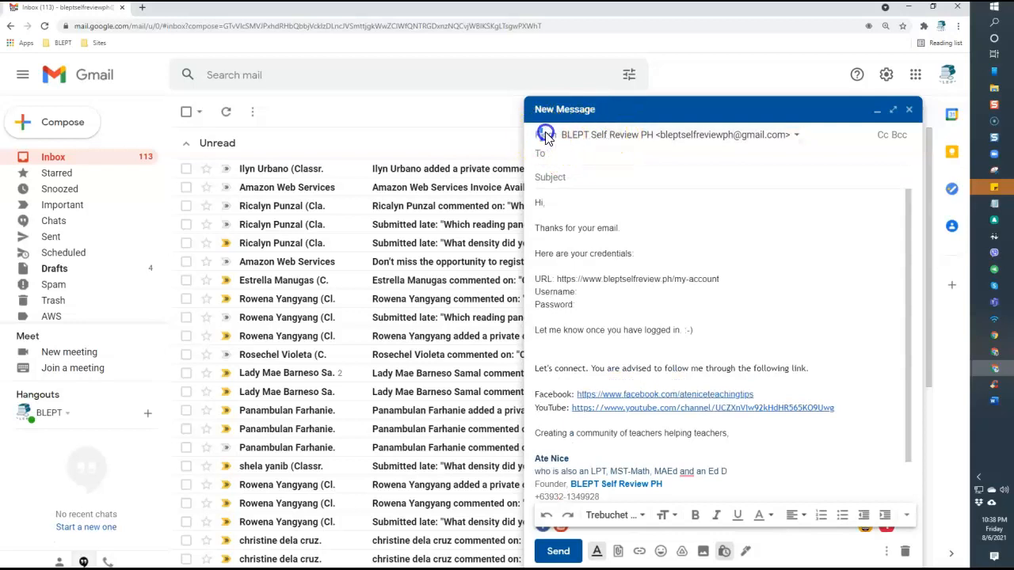
click(647, 140)
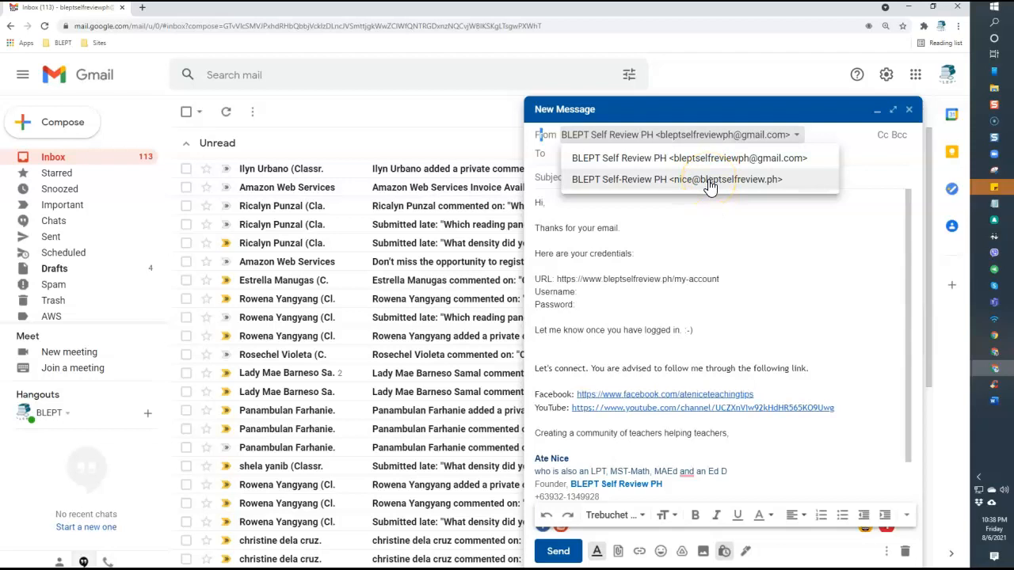
click(710, 182)
click(654, 136)
click(662, 158)
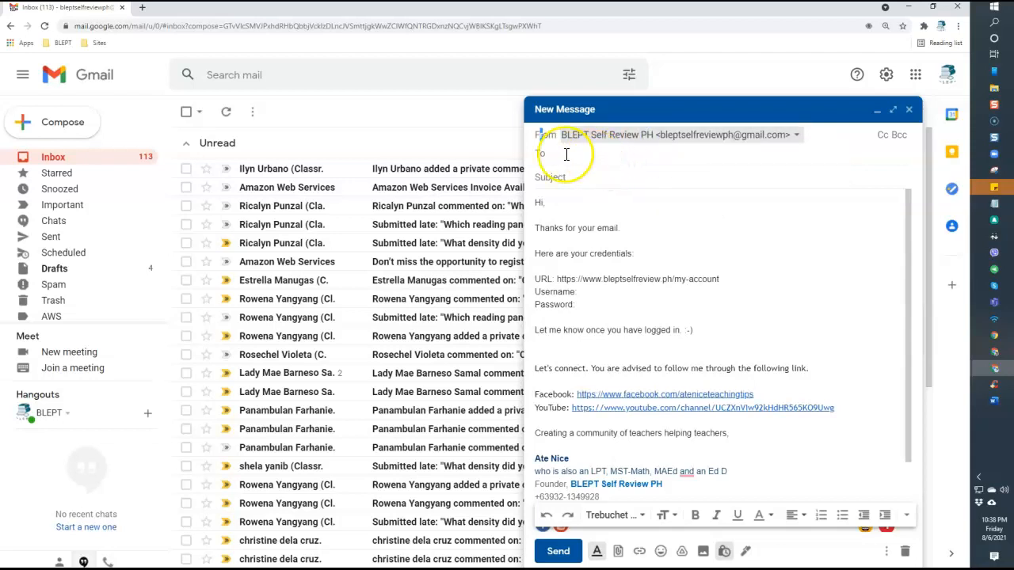
click(586, 154)
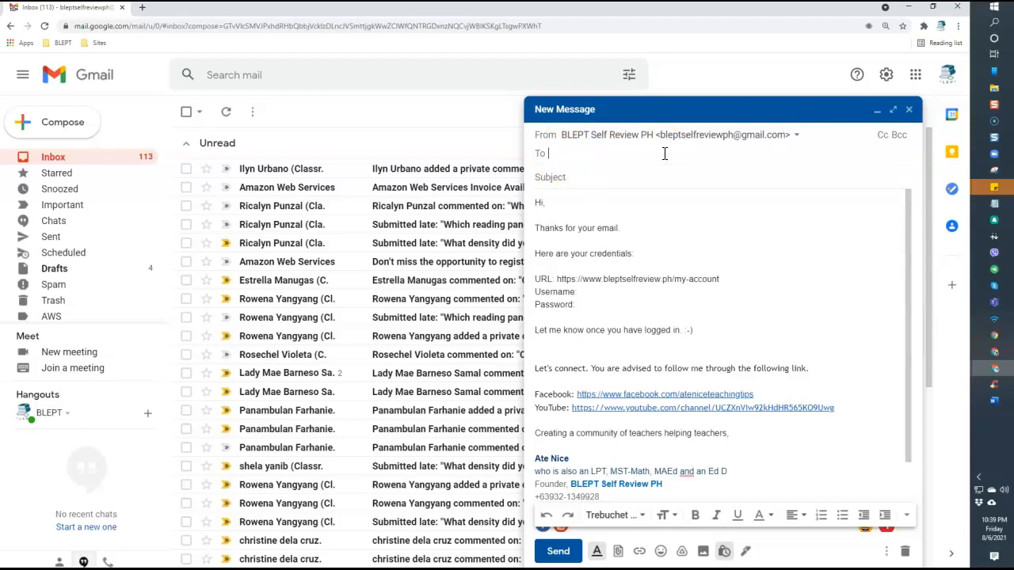
Add one suggested contact to To, then insert five more ticked from All contacts
text(estre)
key(Return)
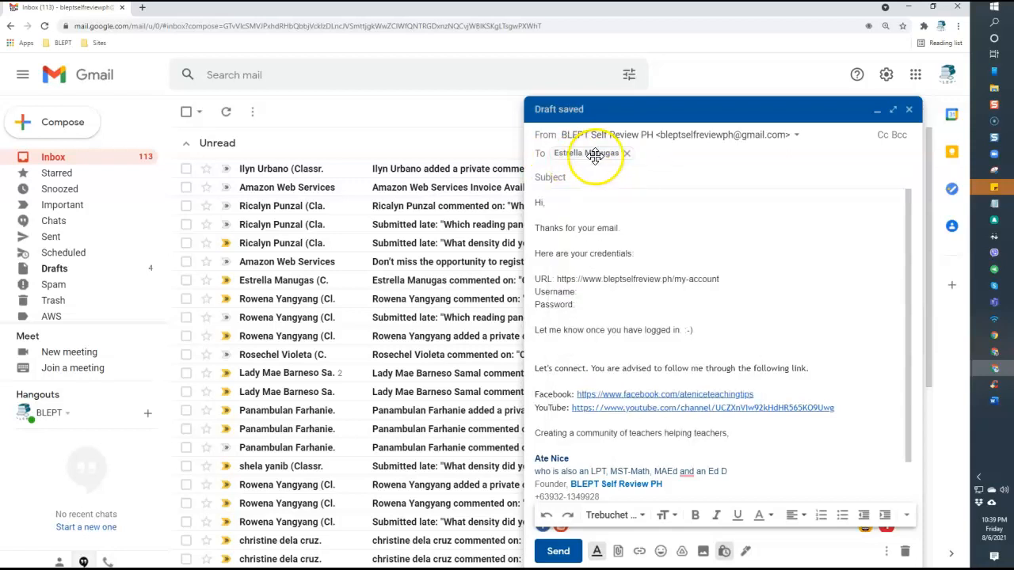
mouse_move(595, 156)
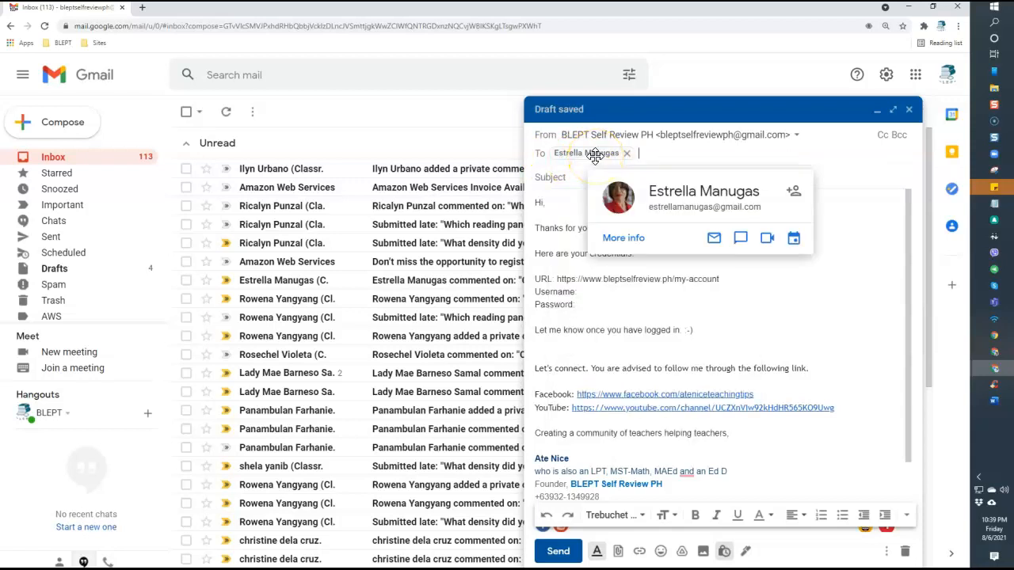
click(540, 157)
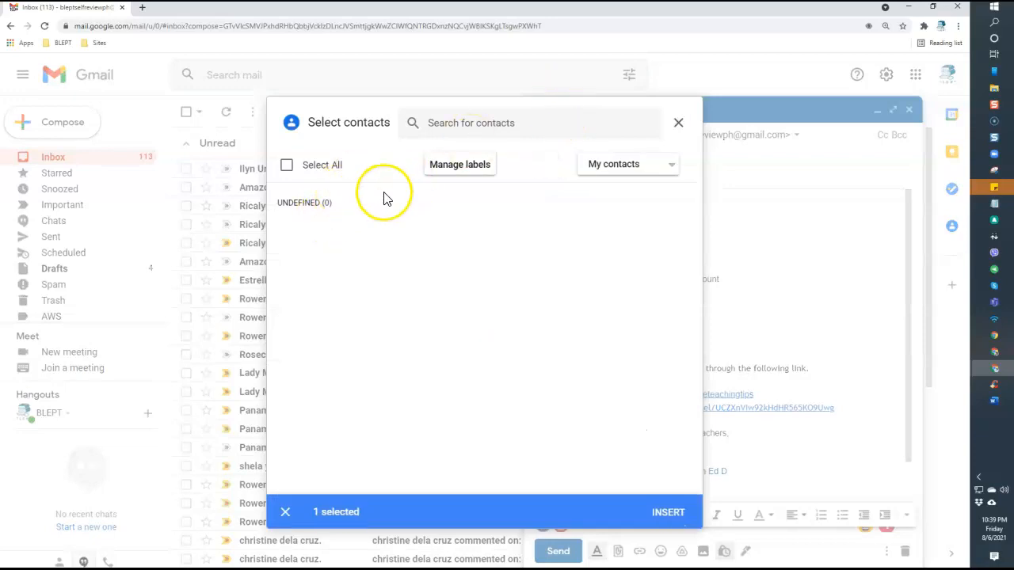
click(624, 164)
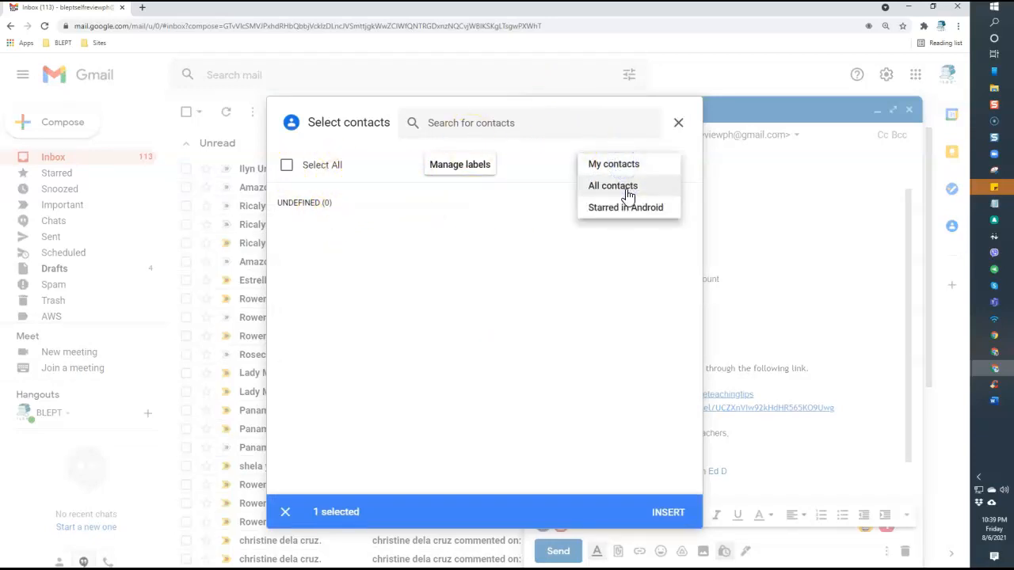
click(625, 187)
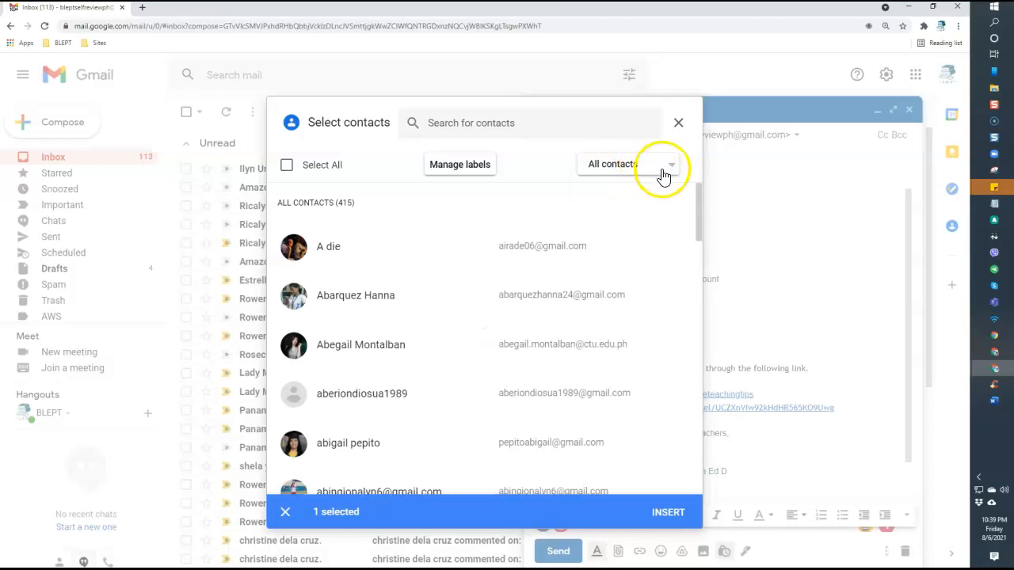
click(294, 251)
click(295, 294)
click(294, 342)
scroll(329, 362, down, 1)
click(292, 288)
click(292, 337)
click(670, 523)
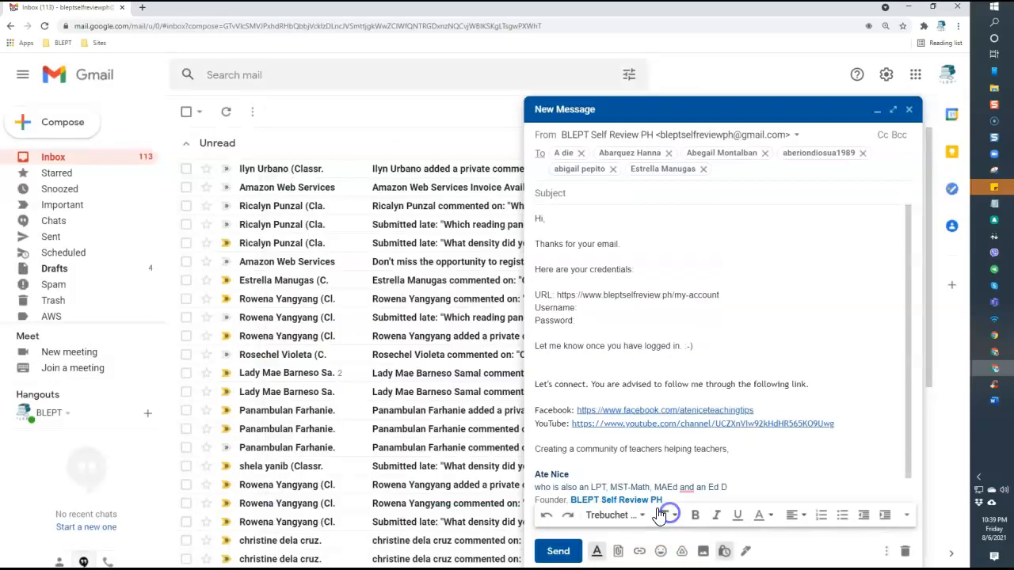
Add a Cc line and insert one contact found by name search in All contacts
click(884, 135)
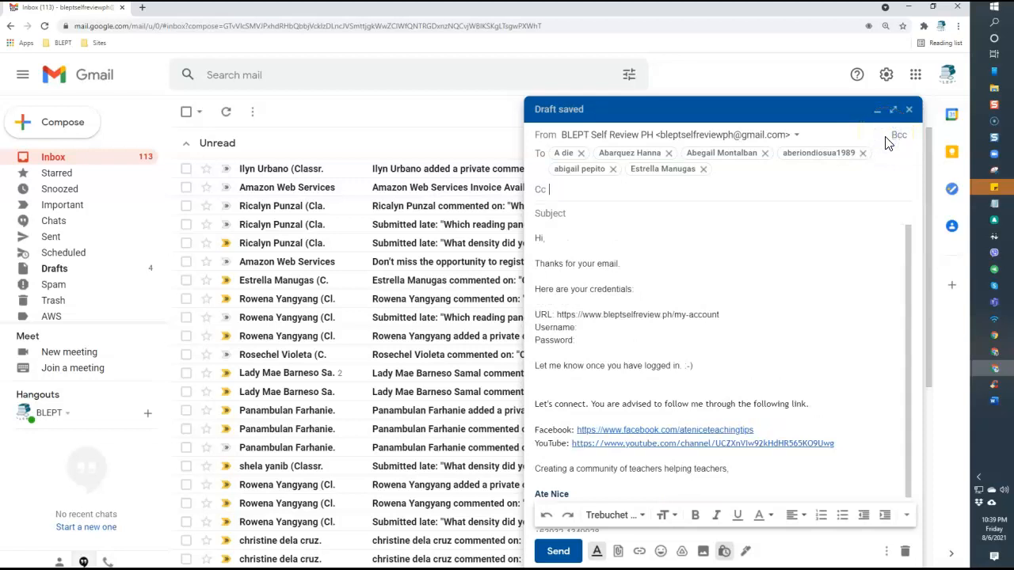
click(885, 151)
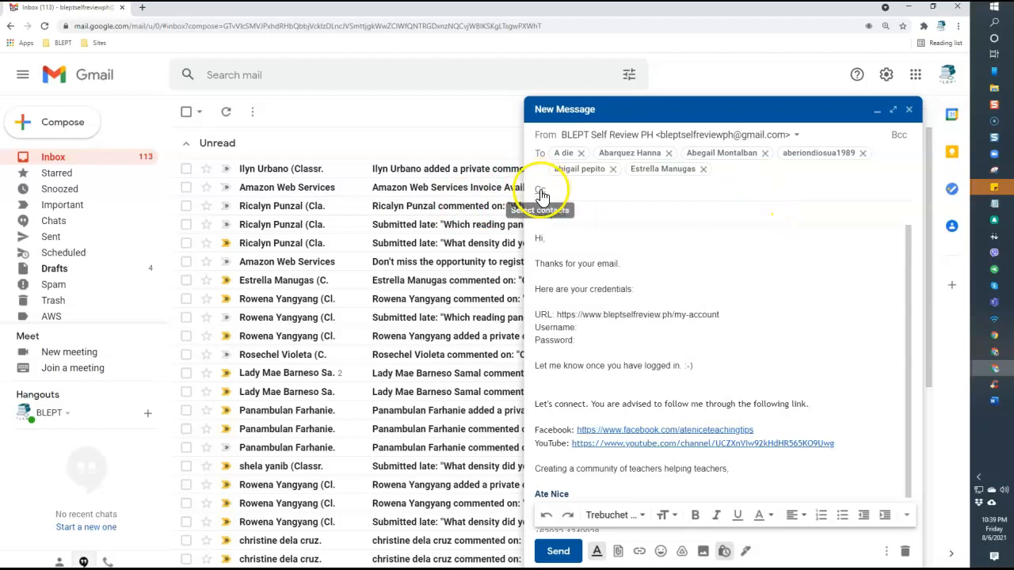
click(542, 193)
click(479, 125)
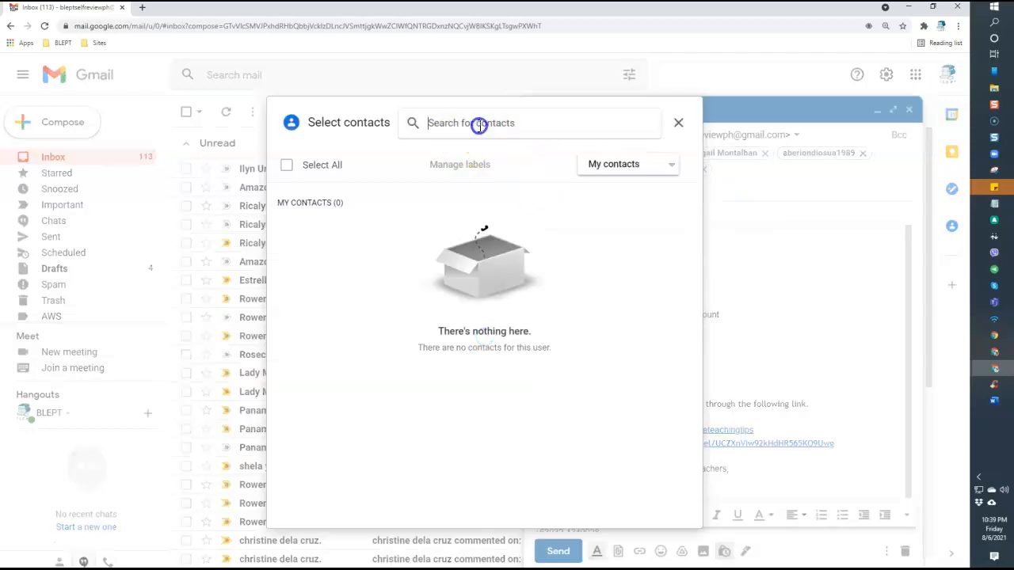
click(602, 164)
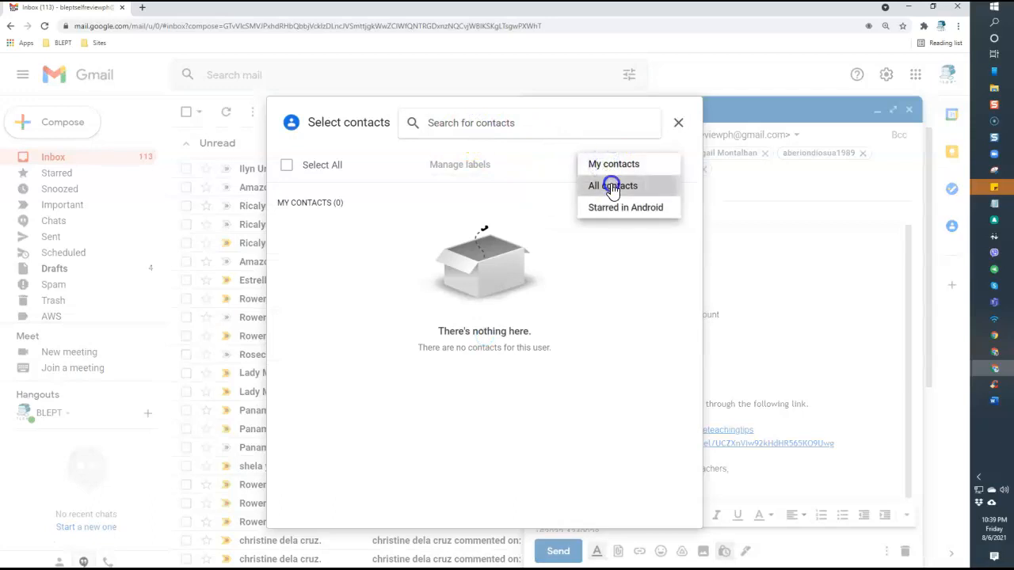
click(611, 185)
click(516, 126)
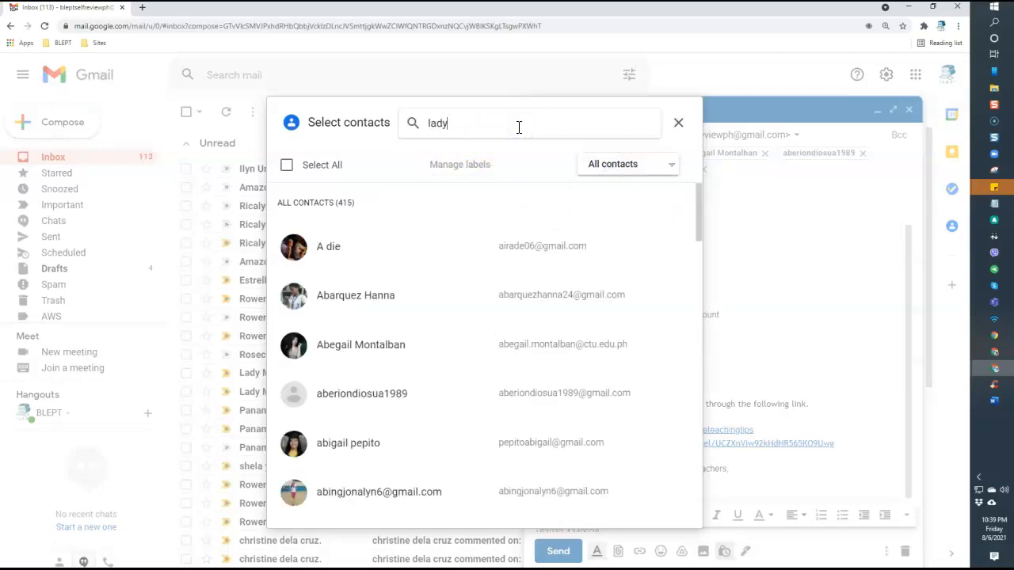
key(Return)
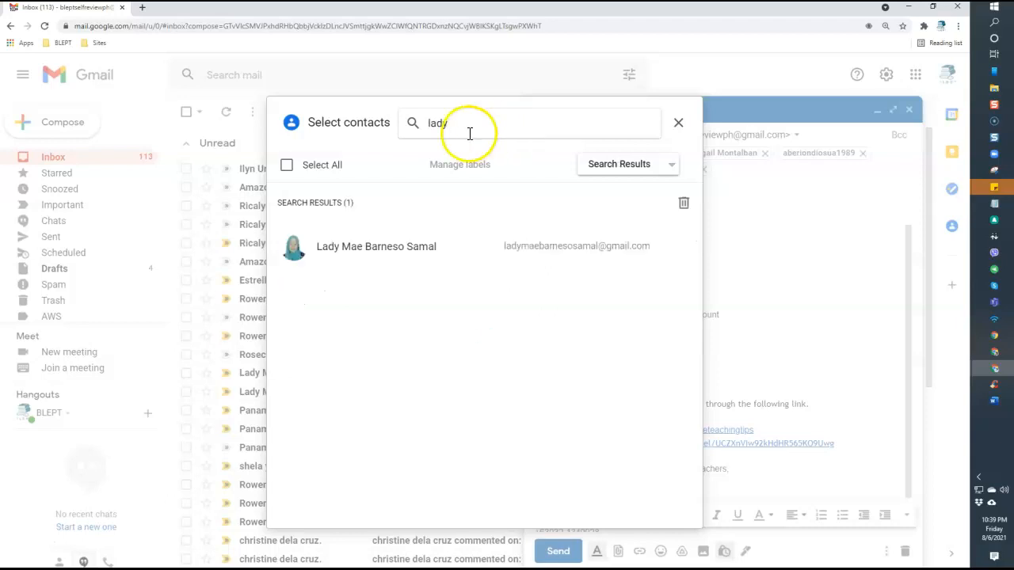
click(294, 247)
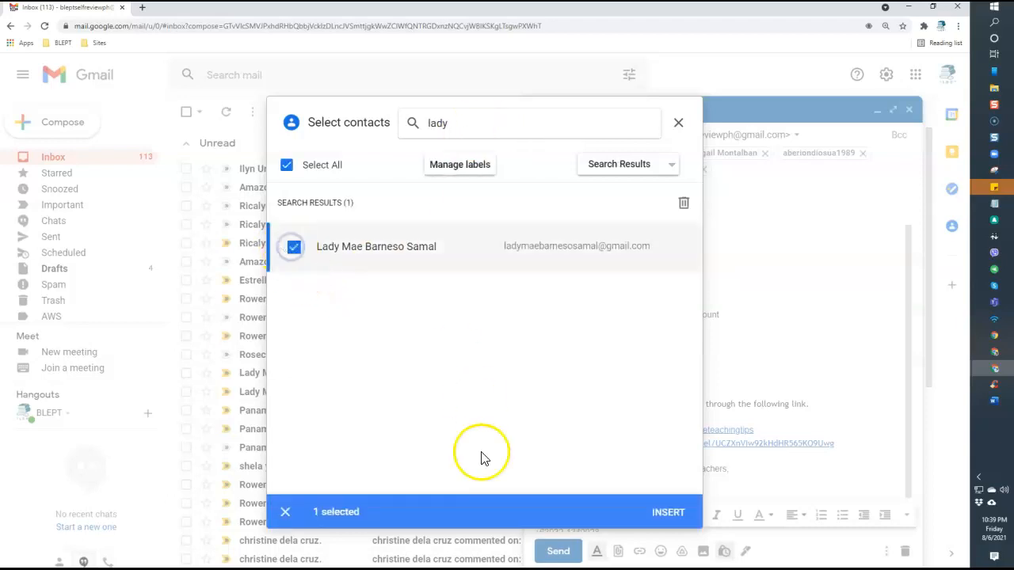
click(668, 515)
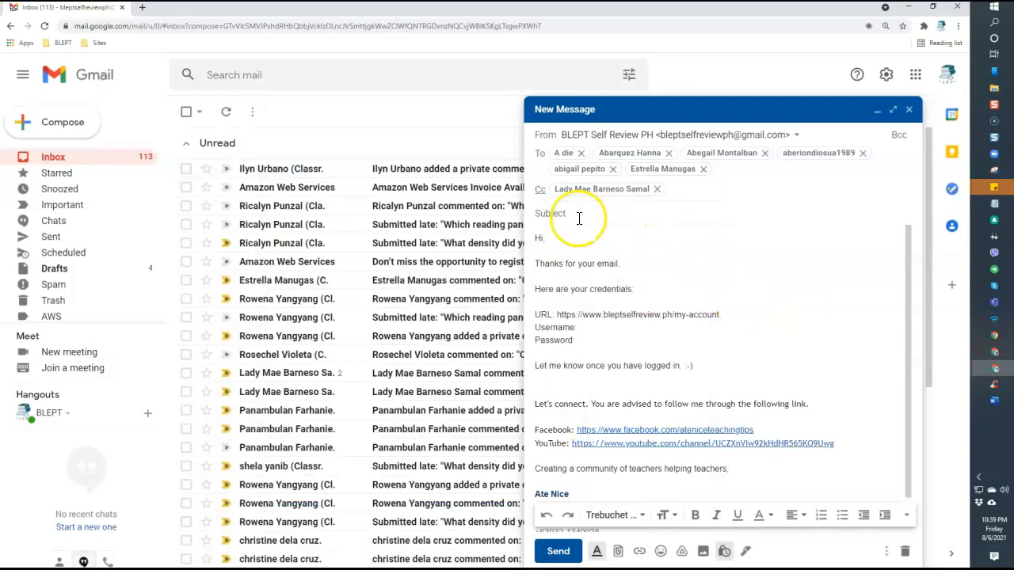
Add a Bcc line and insert two contacts ticked from All contacts
click(898, 135)
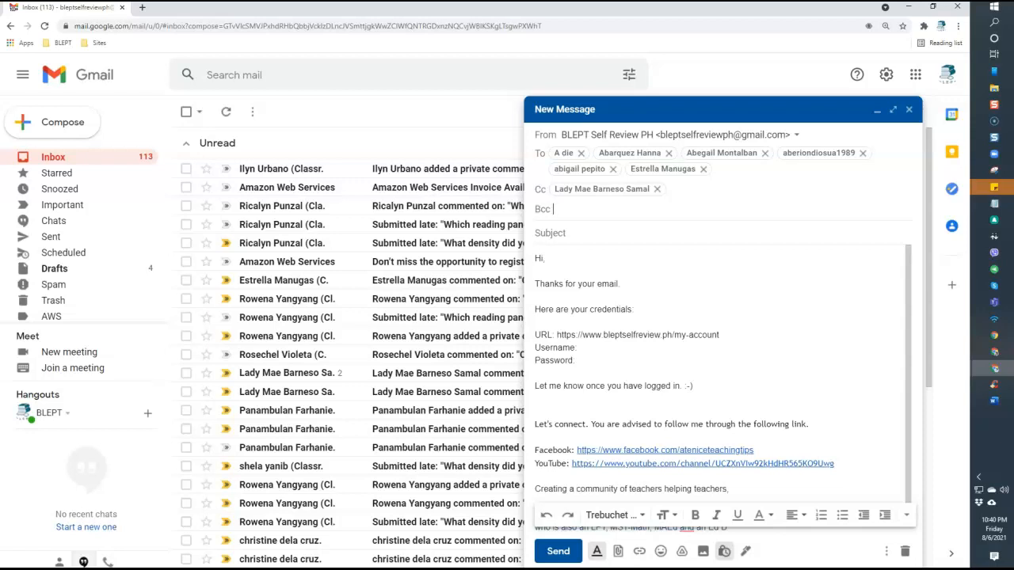
click(547, 213)
click(616, 168)
click(623, 187)
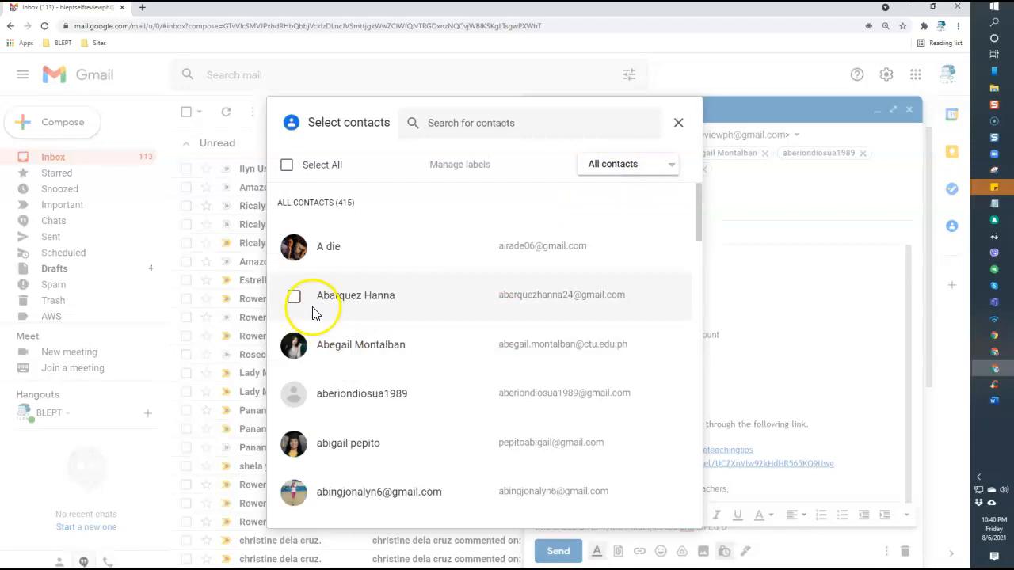
click(294, 349)
scroll(301, 397, down, 5)
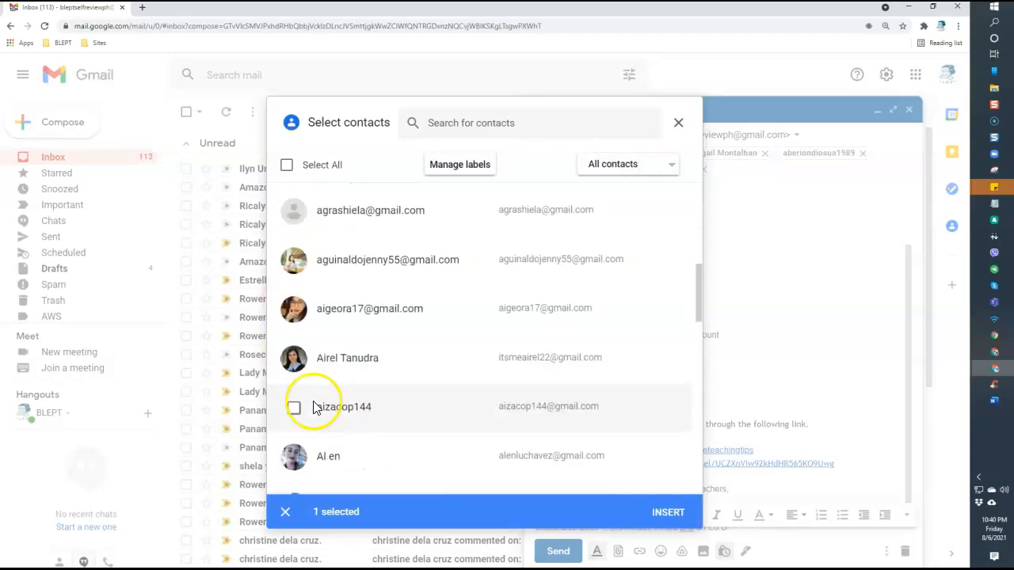
click(294, 363)
click(663, 511)
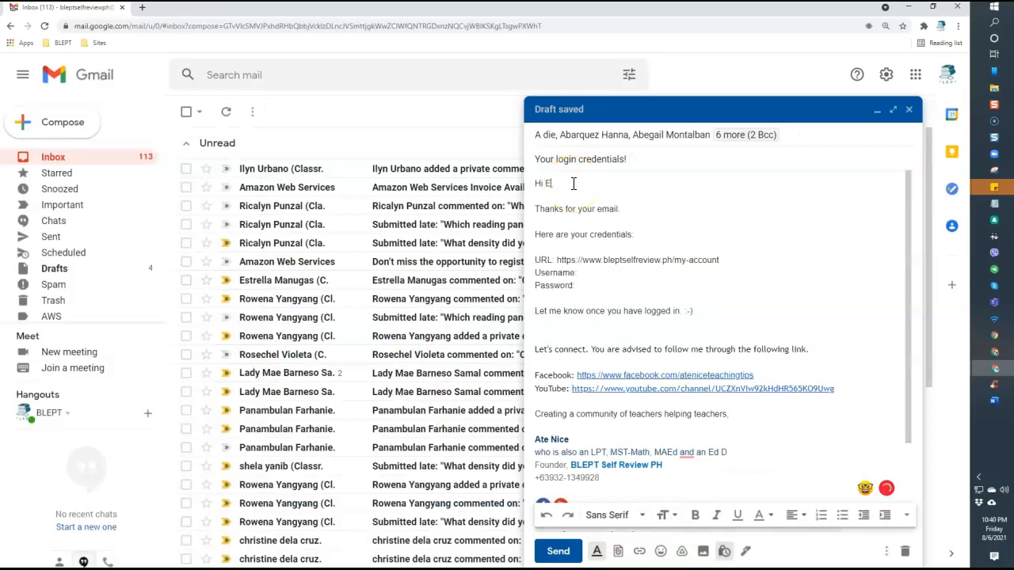
Indent the URL, Username and Password lines, entering 'your email address' and the password value
drag(583, 287, 525, 261)
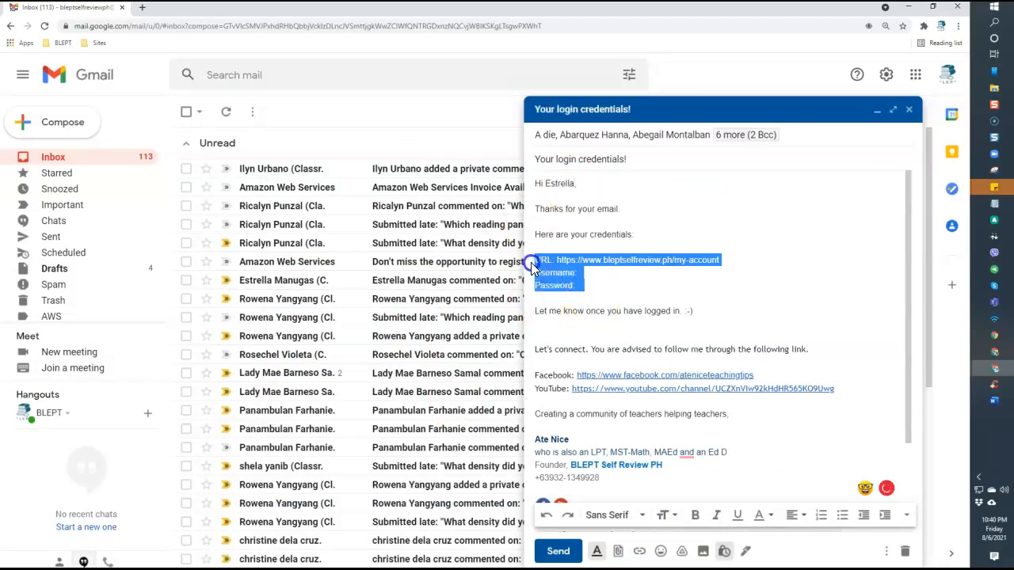
click(885, 515)
click(625, 274)
text(your email address)
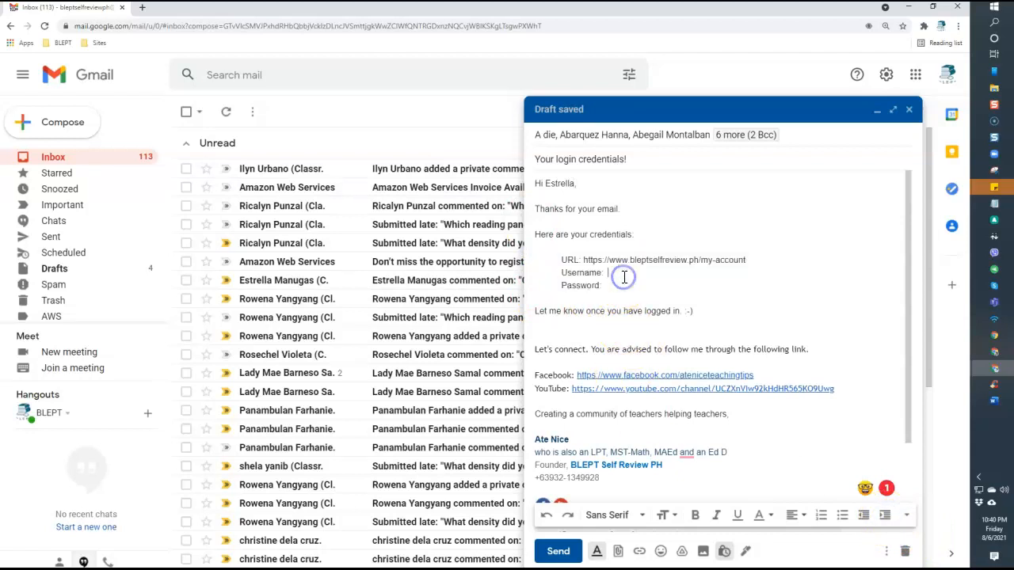
click(636, 279)
text(TestPass1200)
Make the password, username and URL values bold
drag(658, 286, 606, 285)
key(ctrl+b)
drag(680, 272, 610, 272)
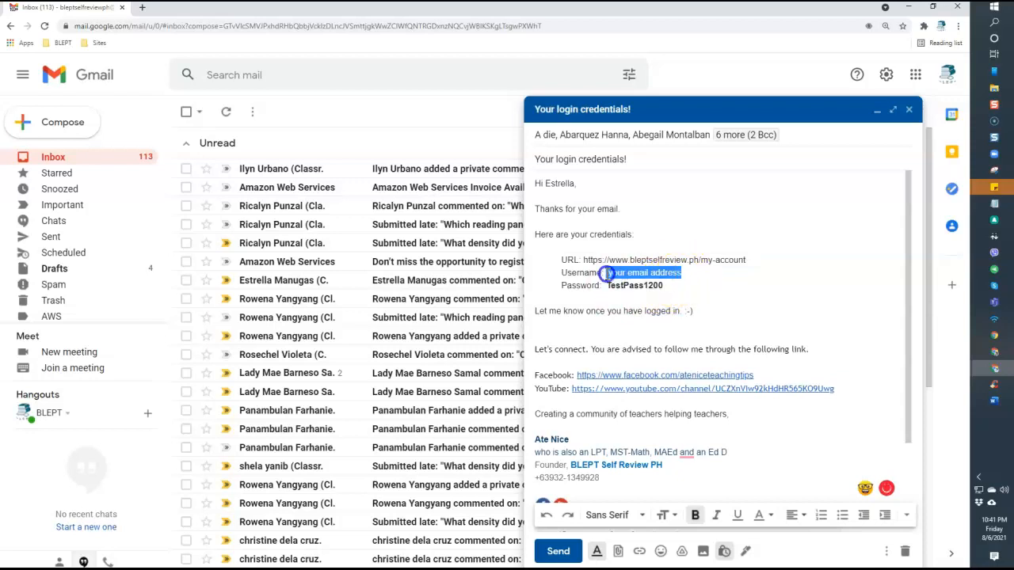
key(ctrl+b)
drag(745, 259, 610, 261)
key(ctrl+b)
click(650, 312)
Turn the bold URL into a hyperlink and delete the extra blank line after the login note
drag(761, 260, 619, 263)
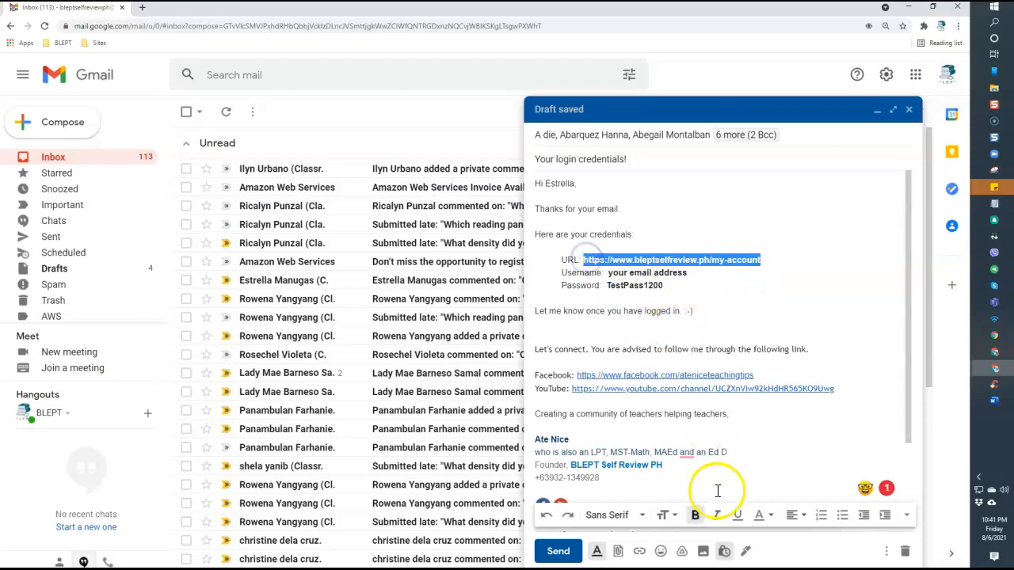
click(639, 550)
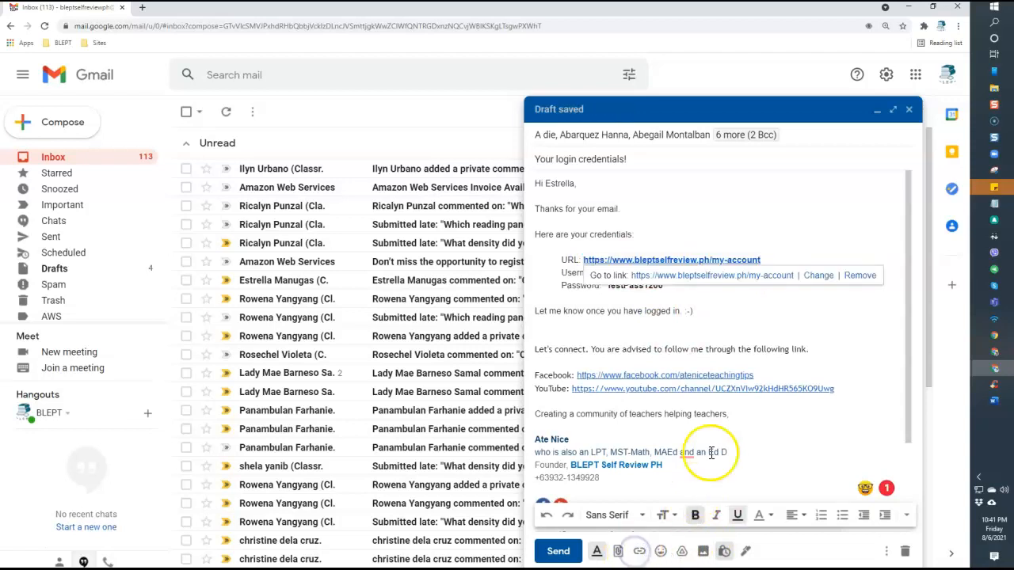
click(697, 228)
click(607, 321)
key(BackSpace)
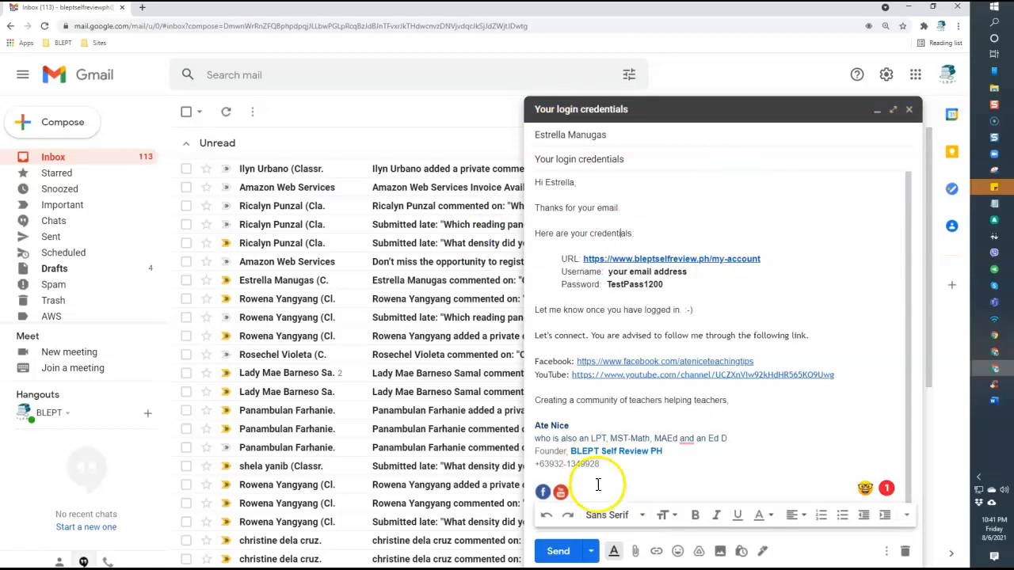
Schedule the email for tomorrow afternoon, then undo that schedule
click(592, 552)
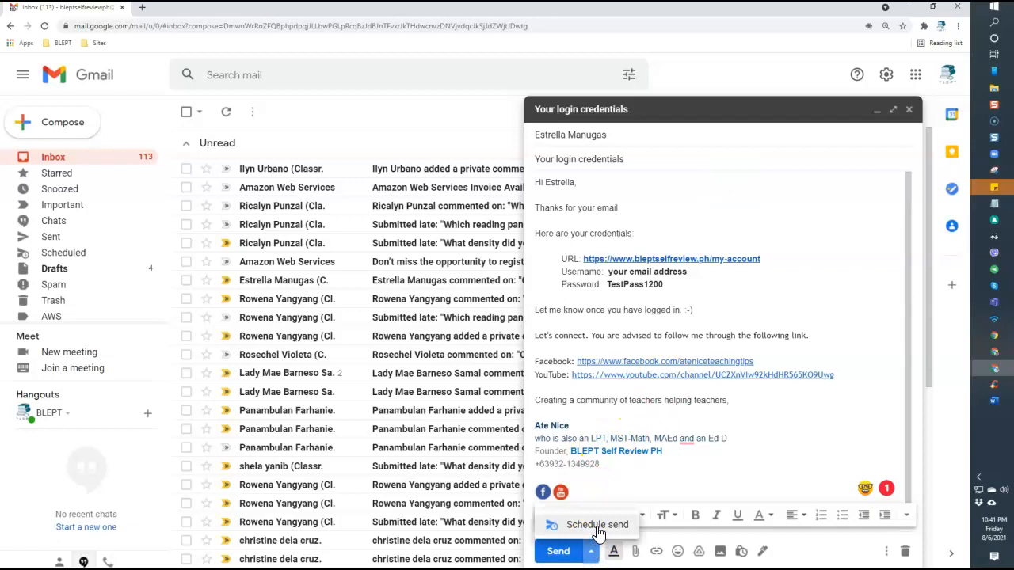
click(591, 553)
click(592, 552)
click(596, 527)
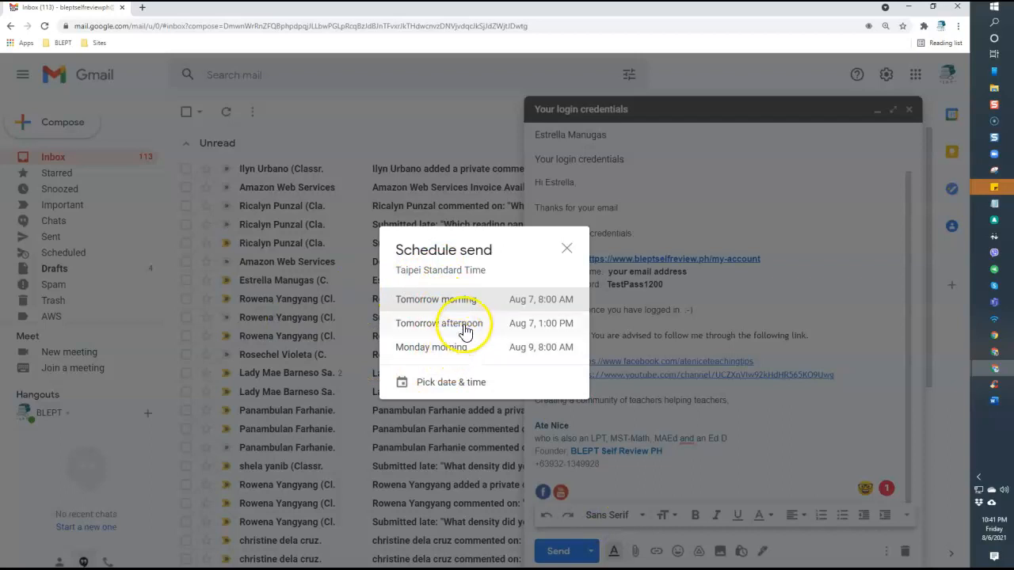
click(465, 324)
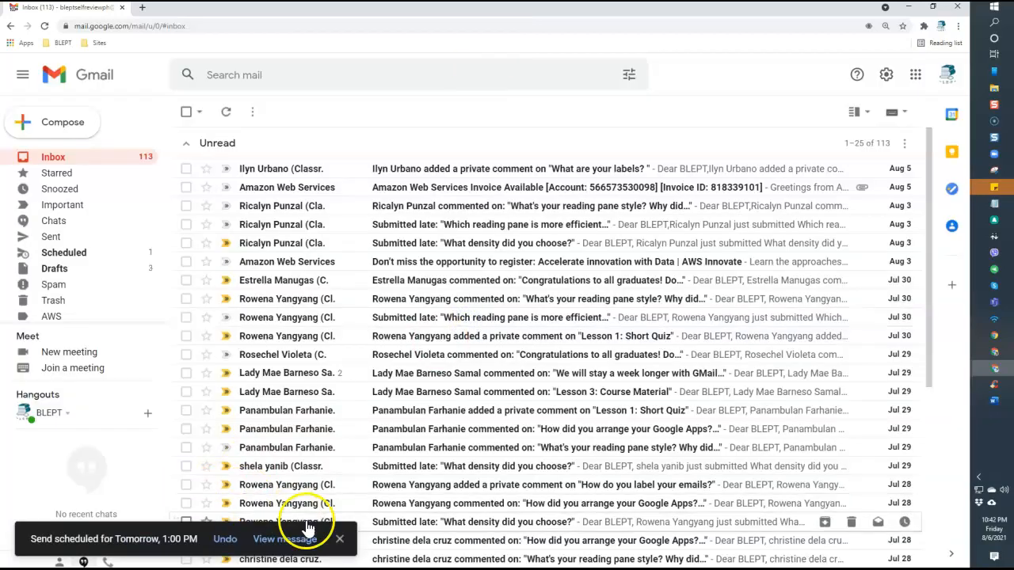
click(226, 541)
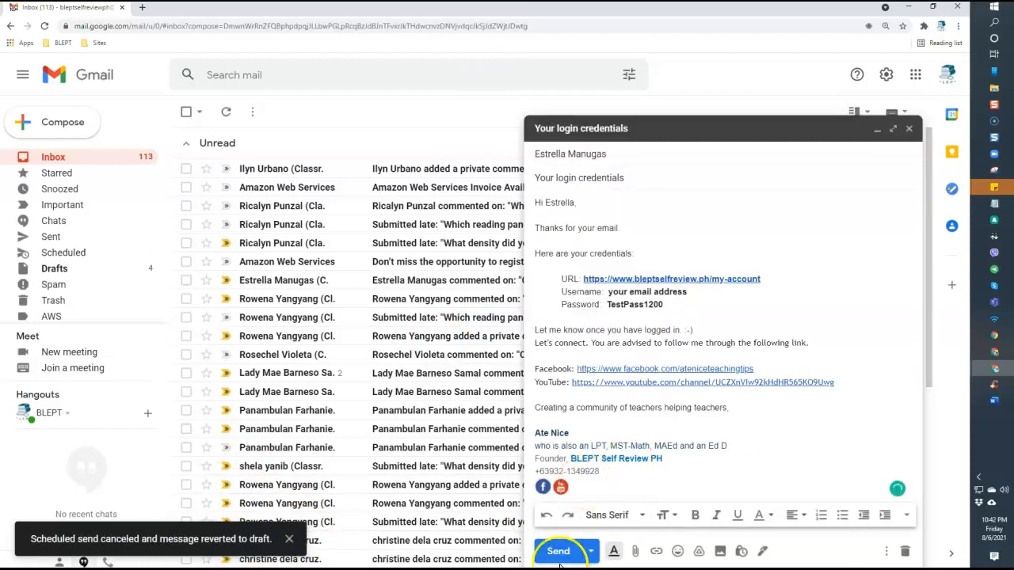
Schedule the send for a custom time of Aug 9, 2021 at 08:00 AM
click(591, 554)
click(602, 523)
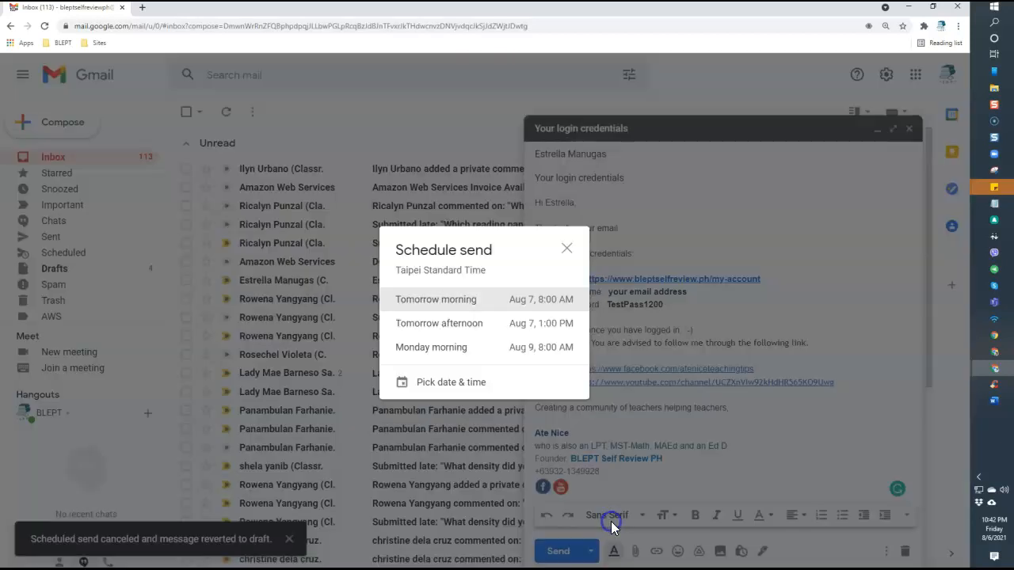
click(461, 388)
click(363, 306)
click(511, 277)
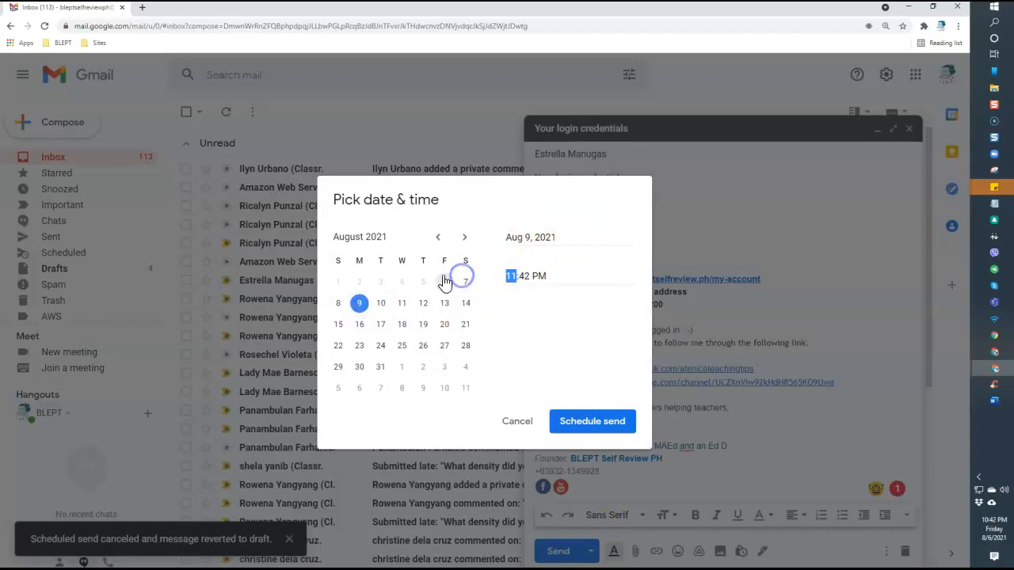
text(08:00 AM)
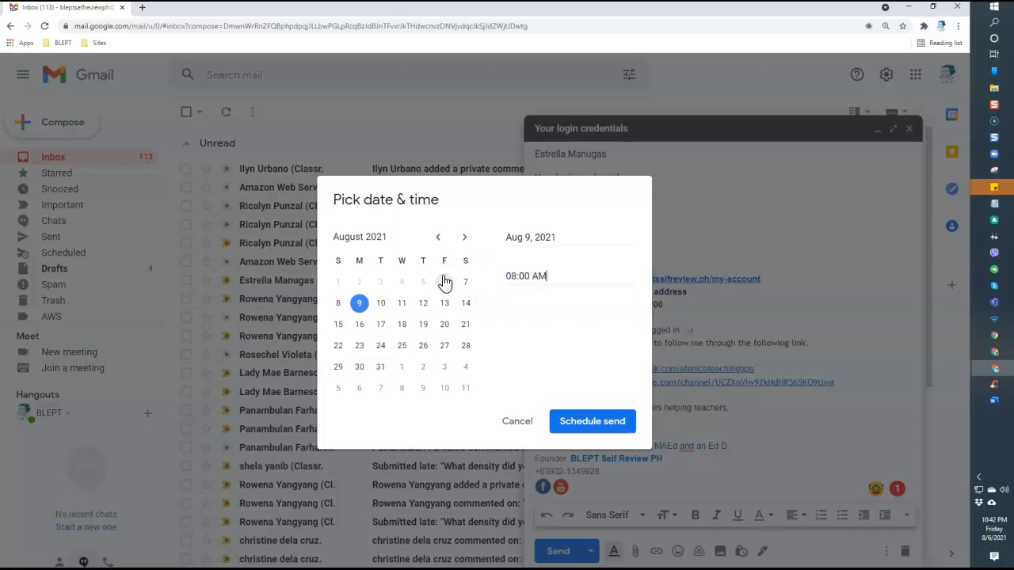
click(578, 424)
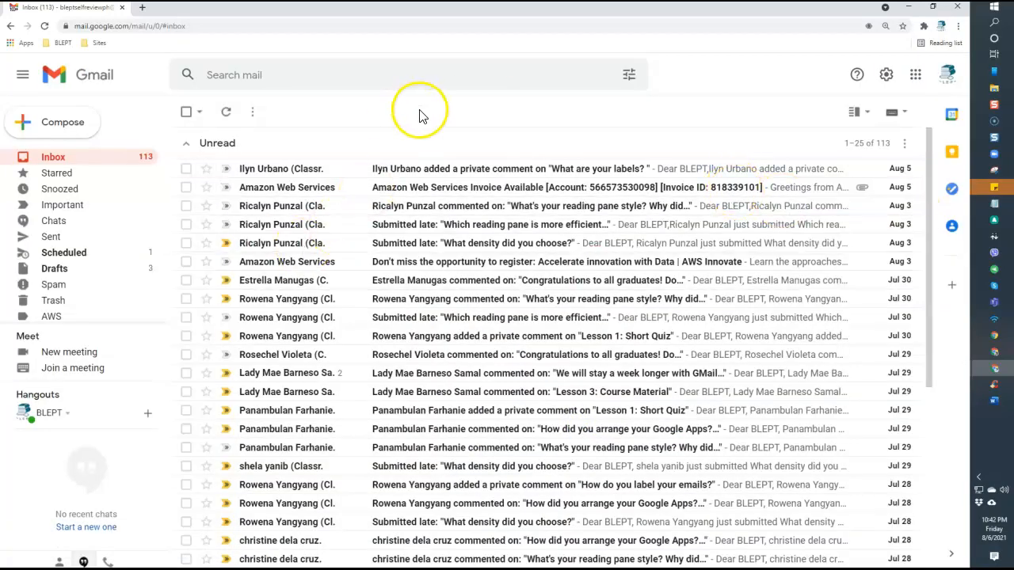
Open 'Your login credentials' in the Scheduled folder and cancel its Aug 9 send
click(65, 253)
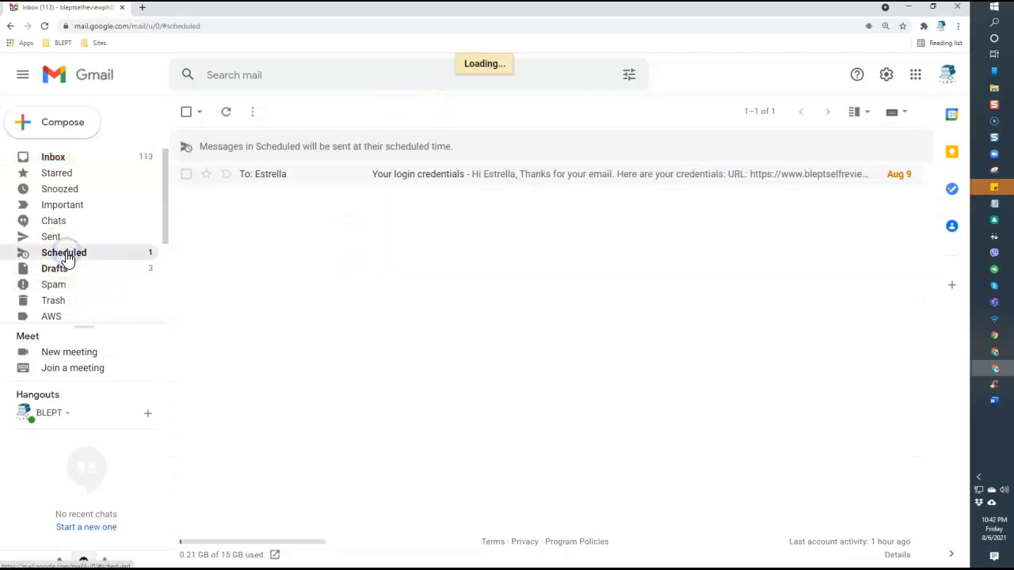
click(470, 180)
scroll(537, 370, down, 1)
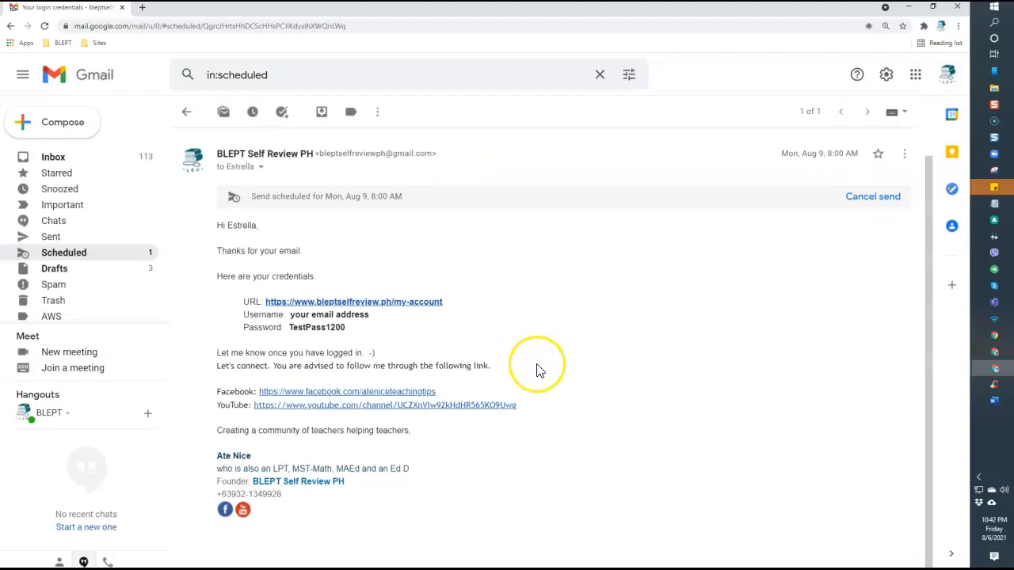
scroll(537, 371, up, 1)
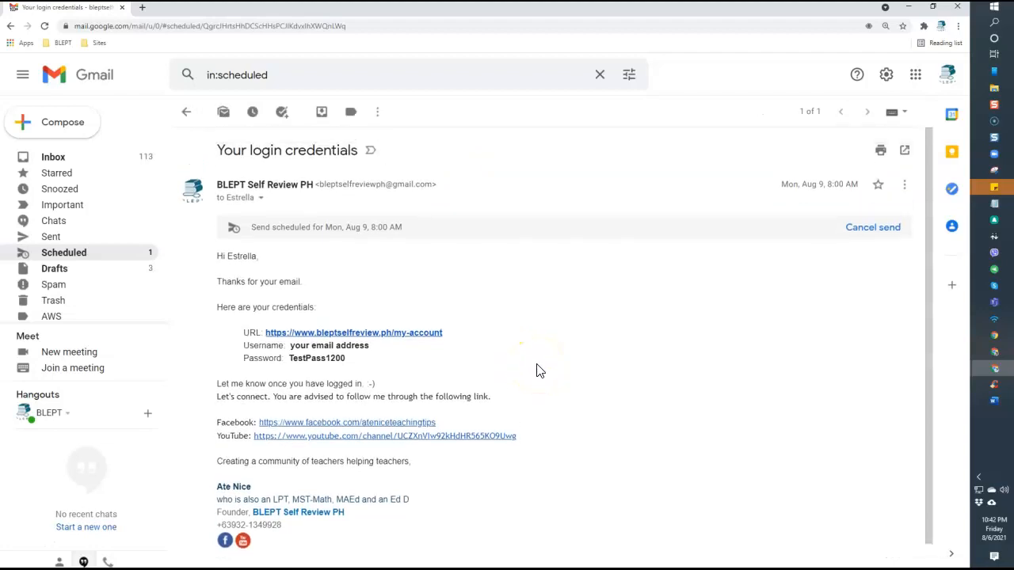
click(869, 232)
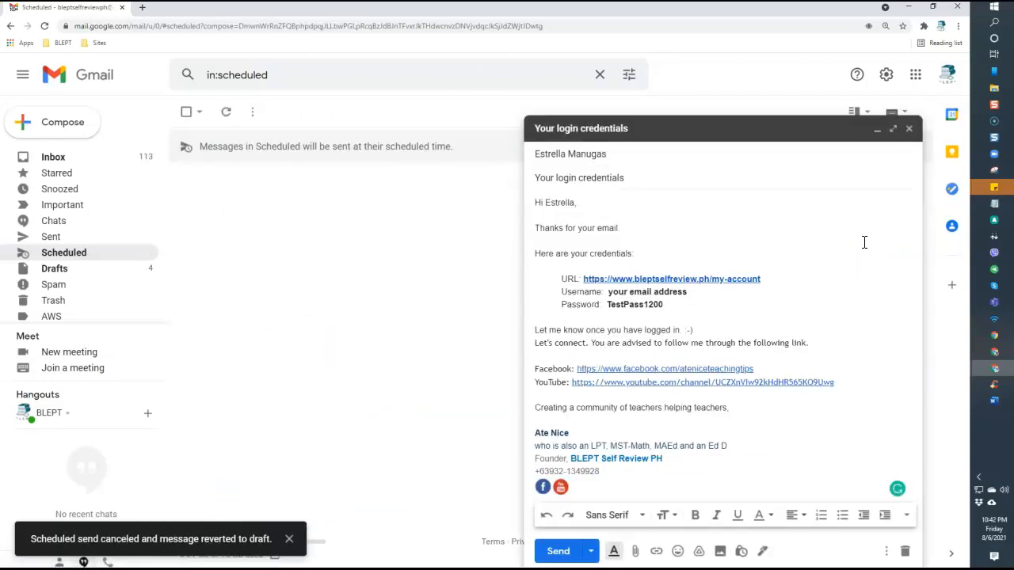
Send 'Your login credentials' after one undo, then confirm it heads the Sent folder
click(564, 557)
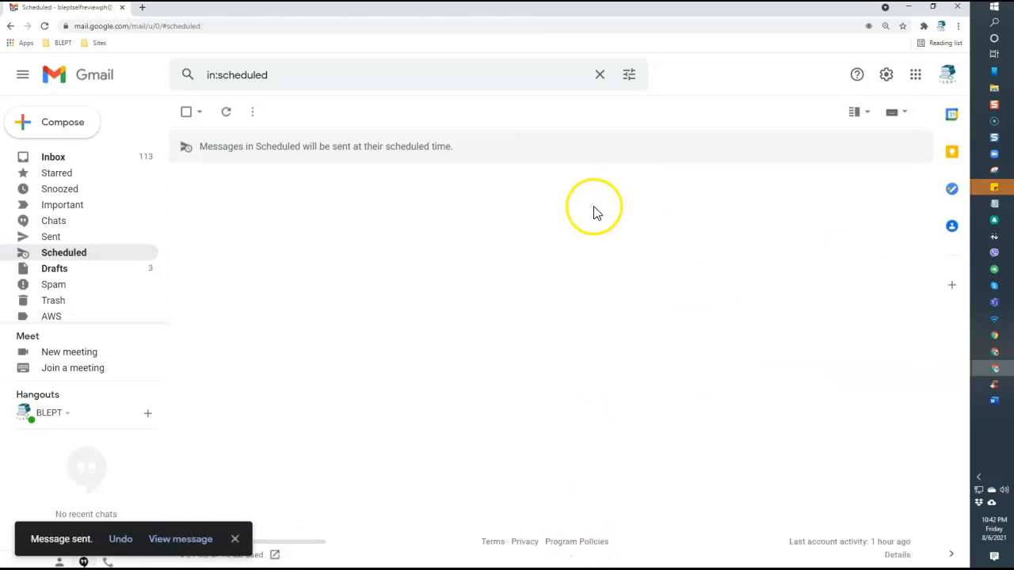
click(121, 539)
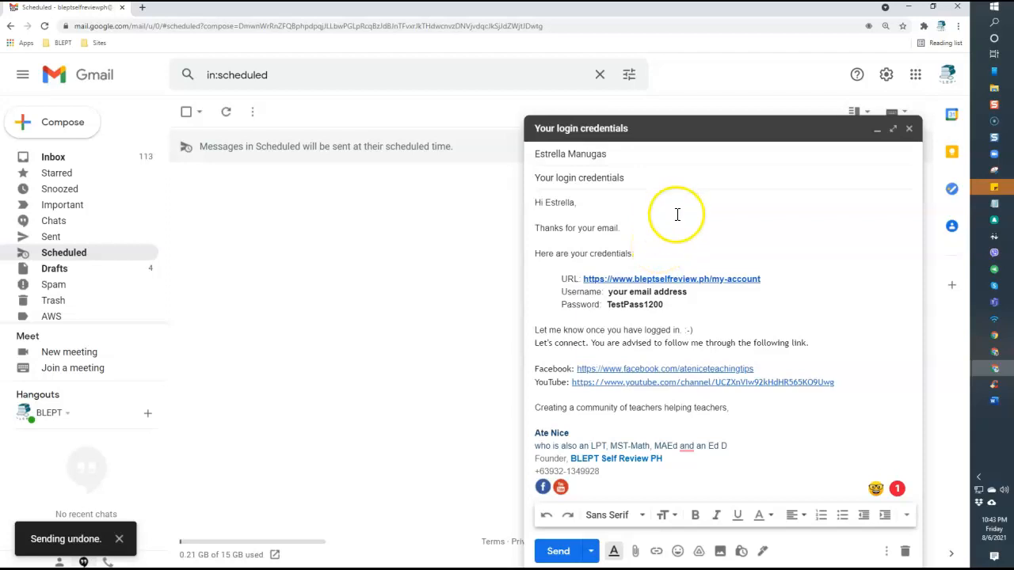
click(565, 556)
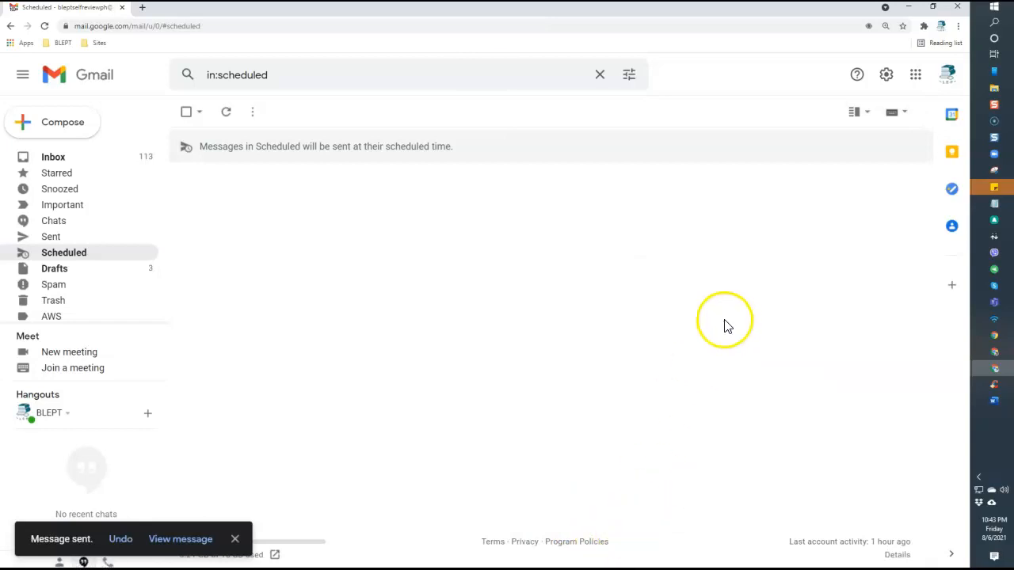
click(52, 237)
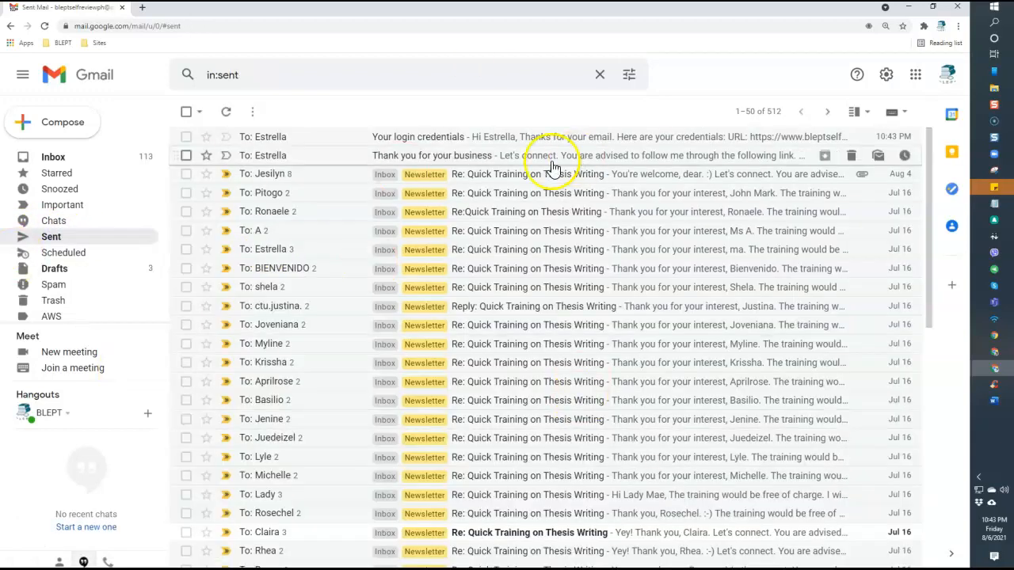